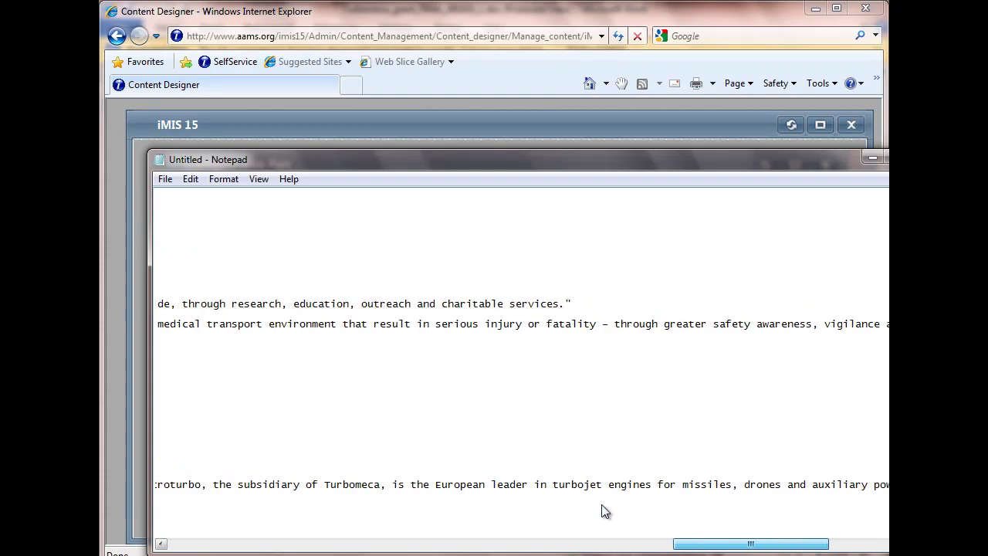
{"action": "scroll", "coordinate": [605, 511], "scroll_direction": "right", "scroll_amount": 3}
{"action": "scroll", "coordinate": [605, 511], "scroll_direction": "right", "scroll_amount": 2}
{"action": "scroll", "coordinate": [605, 511], "scroll_direction": "right", "scroll_amount": 1}
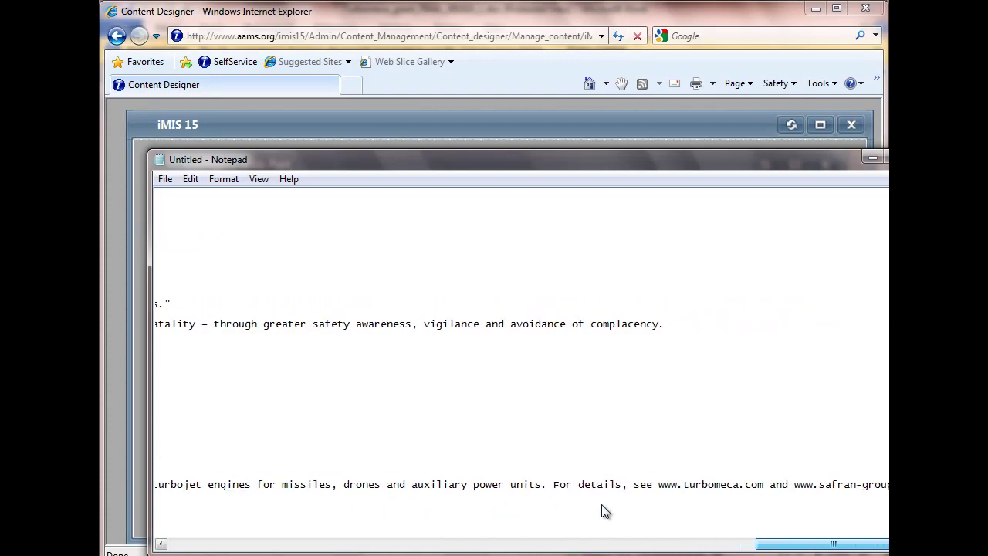
Paste the Turbomeca press release body, from the Alexandria paragraph through '###', under the headline.
{"action": "scroll", "coordinate": [605, 511], "scroll_direction": "left", "scroll_amount": 2}
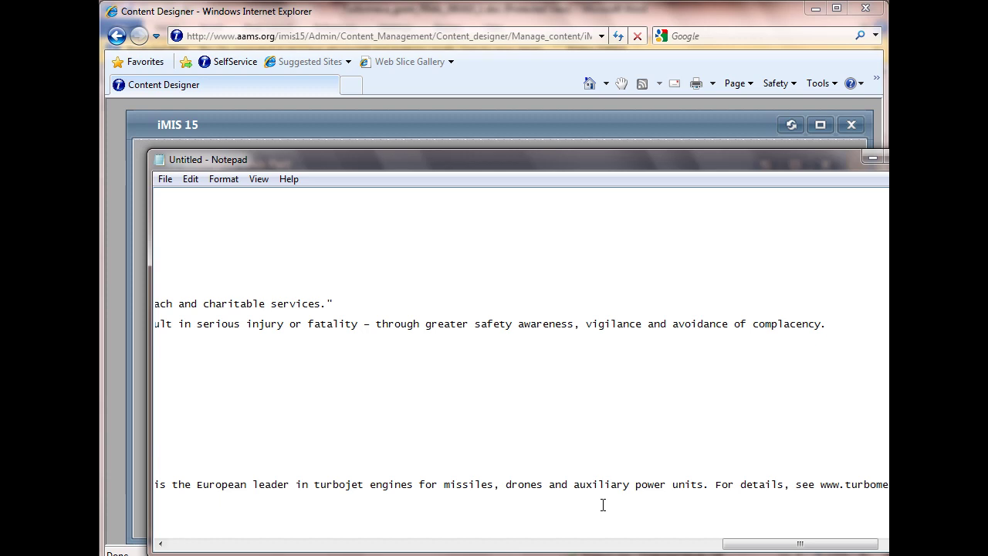
{"action": "scroll", "coordinate": [605, 511], "scroll_direction": "left", "scroll_amount": 3}
{"action": "scroll", "coordinate": [605, 511], "scroll_direction": "left", "scroll_amount": 3}
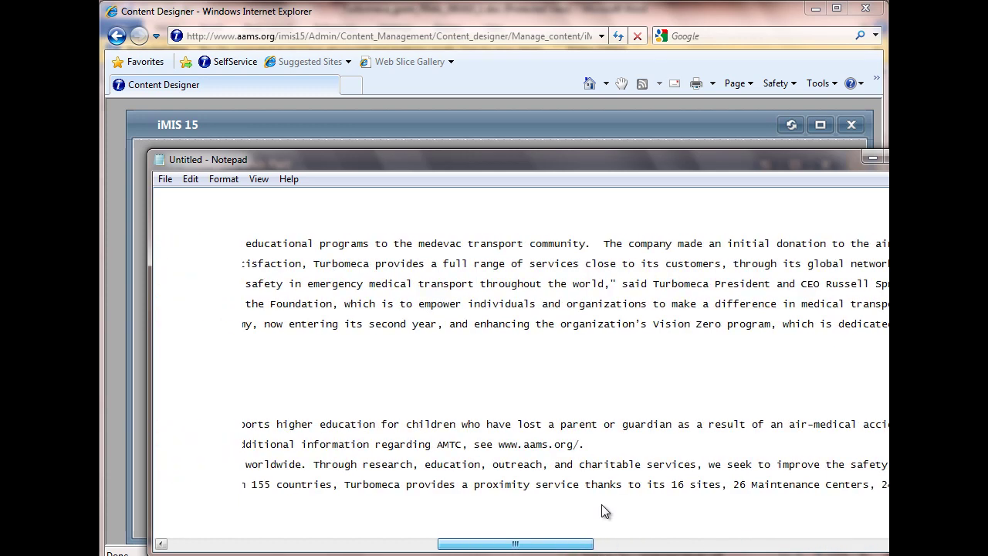
{"action": "scroll", "coordinate": [605, 511], "scroll_direction": "left", "scroll_amount": 3}
{"action": "scroll", "coordinate": [605, 511], "scroll_direction": "left", "scroll_amount": 2}
{"action": "scroll", "coordinate": [605, 511], "scroll_direction": "left", "scroll_amount": 3}
{"action": "scroll", "coordinate": [605, 511], "scroll_direction": "left", "scroll_amount": 2}
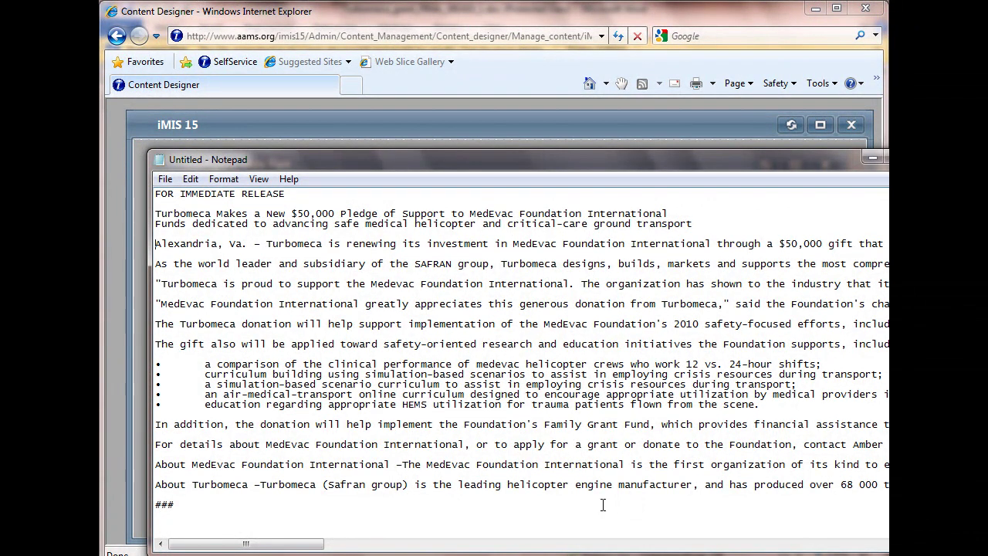
{"action": "key", "text": "shift+Down"}
{"action": "key", "text": "shift+Down"}
{"action": "key", "text": "shift+Down"}
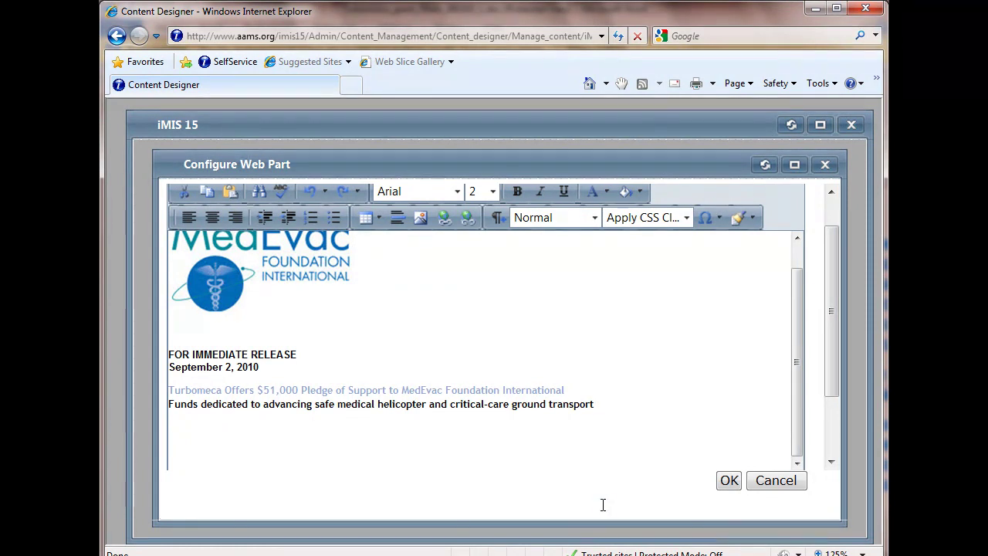
{"action": "key", "text": "ctrl+v"}
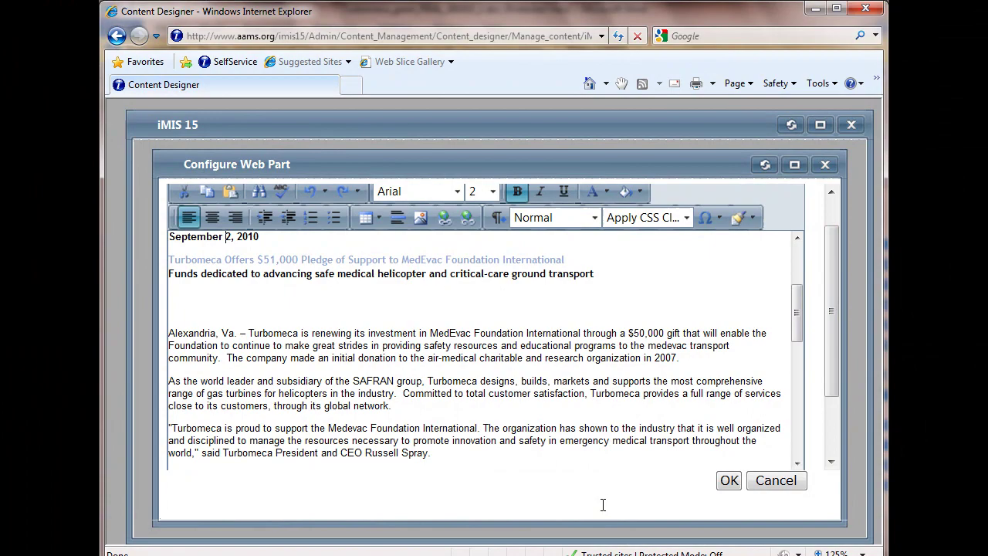
Change the date's day to 14, then copy the new $50,000 headline line from Notepad.
{"action": "key", "text": "Delete"}
{"action": "type", "text": "14"}
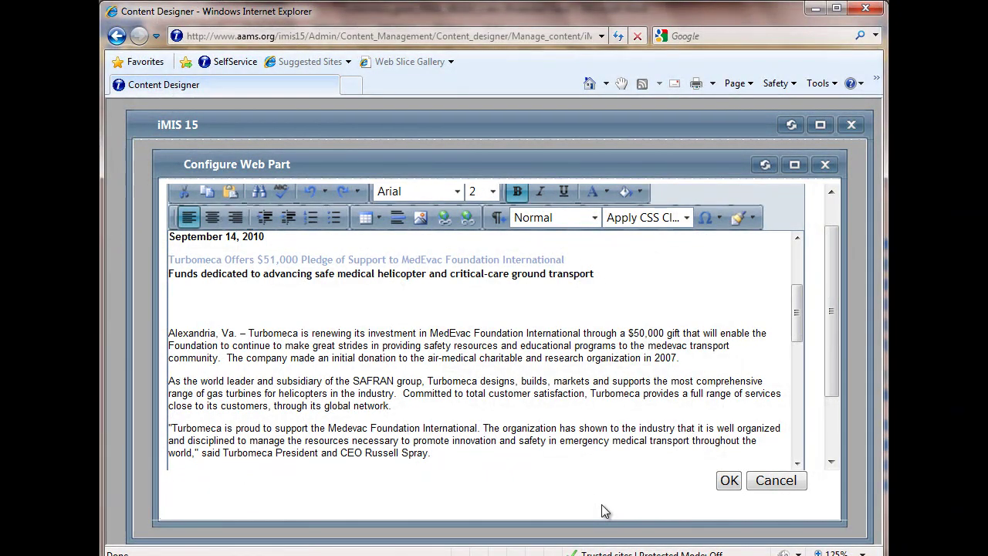
{"action": "key", "text": "alt+Tab"}
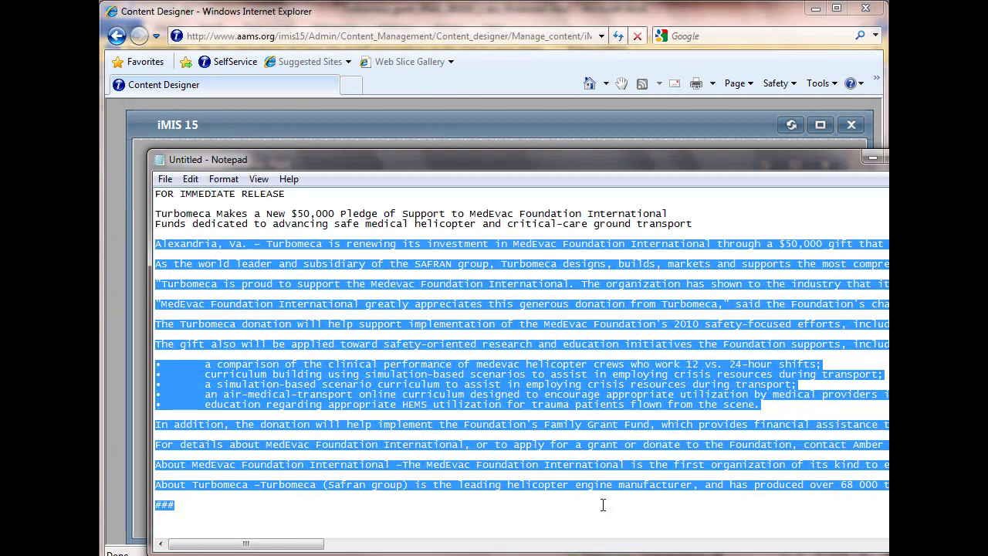
{"action": "key", "text": "ctrl+Home"}
{"action": "key", "text": "Down"}
{"action": "key", "text": "shift+End"}
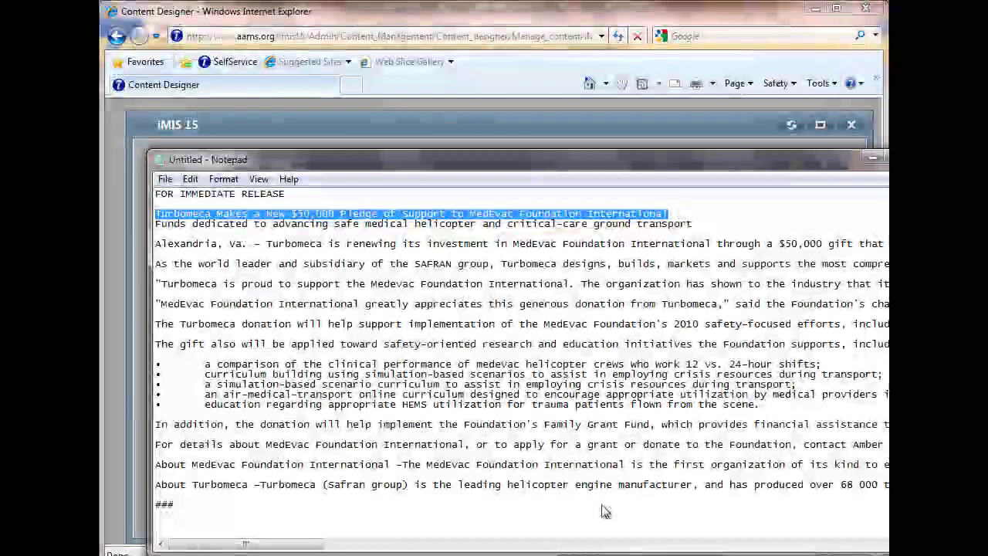
Replace the old $51,000 headline in the editor with the copied $50,000 pledge headline.
{"action": "key", "text": "alt+Tab"}
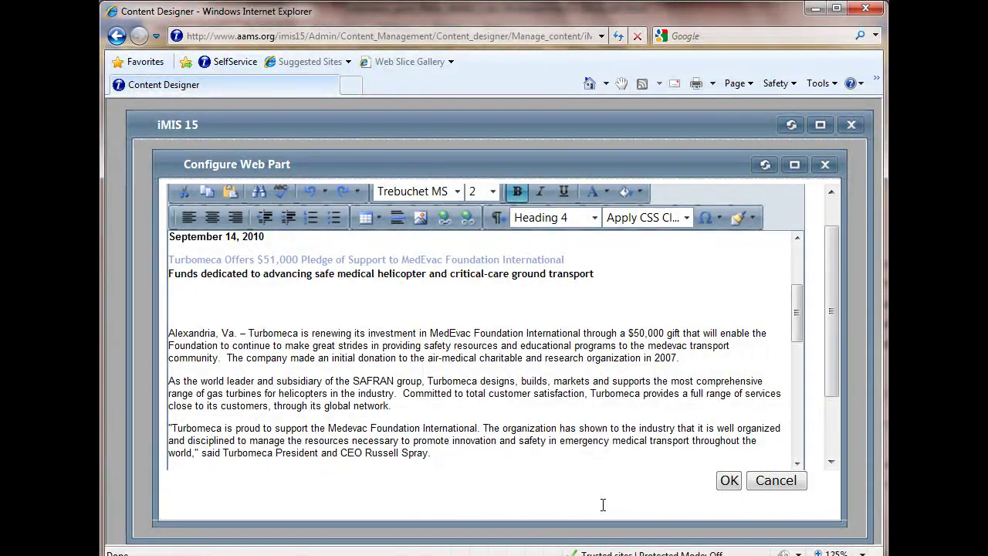
{"action": "key", "text": "ctrl+a"}
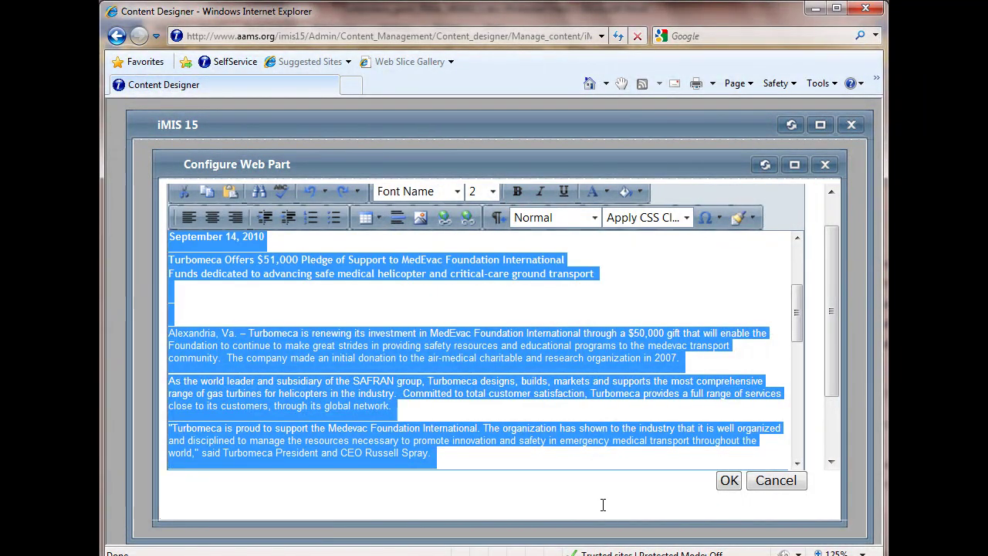
{"action": "key", "text": "ctrl+v"}
{"action": "key", "text": "ctrl+shift+Left"}
{"action": "key", "text": "ctrl+shift+Left"}
{"action": "key", "text": "ctrl+shift+Left"}
{"action": "key", "text": "ctrl+shift+Left"}
{"action": "key", "text": "ctrl+shift+Left"}
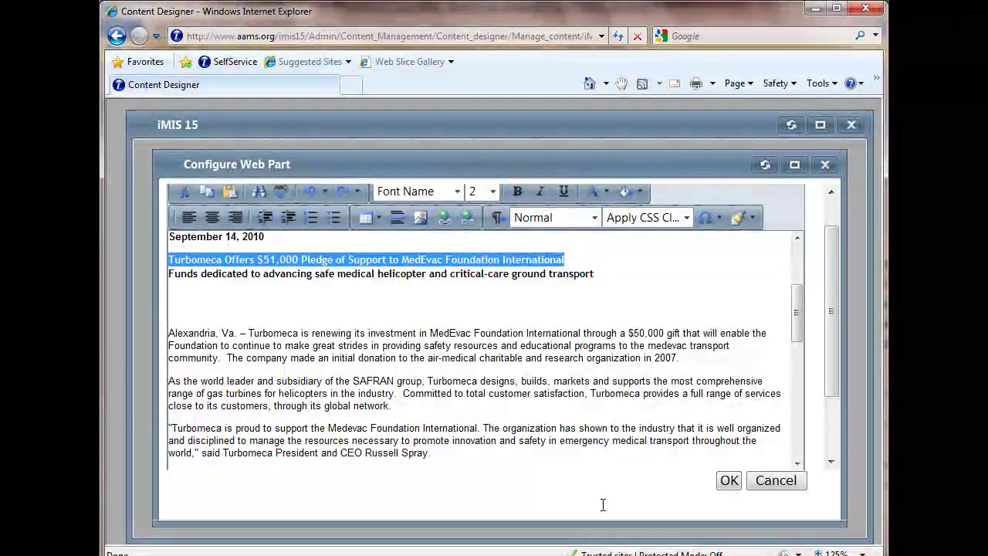
{"action": "key", "text": "ctrl+shift+Left"}
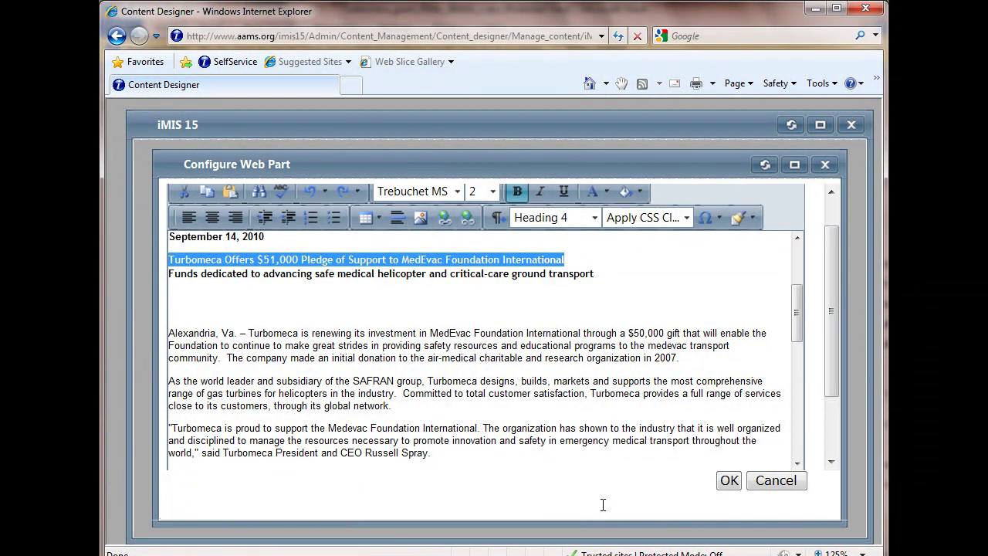
{"action": "left_click", "coordinate": [603, 505]}
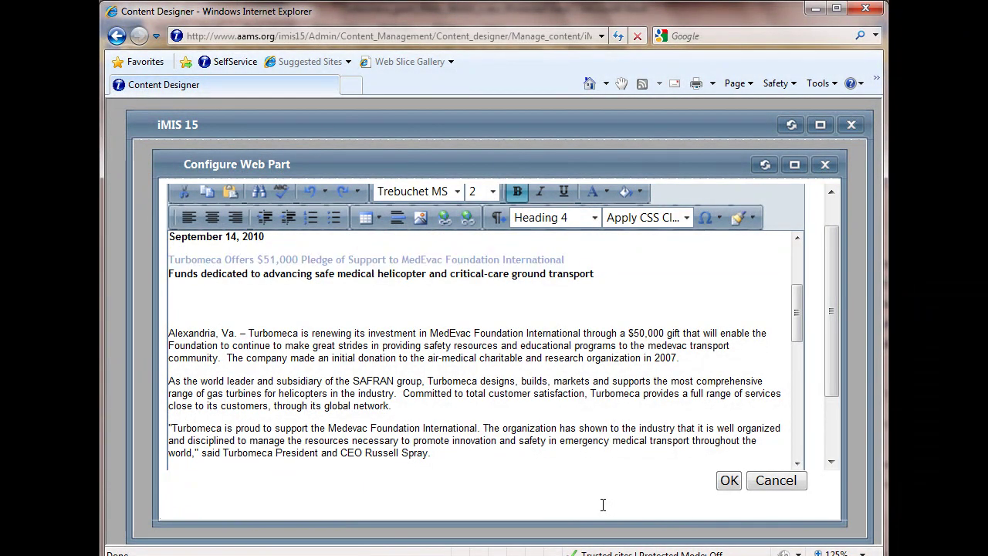
{"action": "type", "text": "Turbomeca Makes a New $50,000 Pledge of Support to MedEvac Foundation International"}
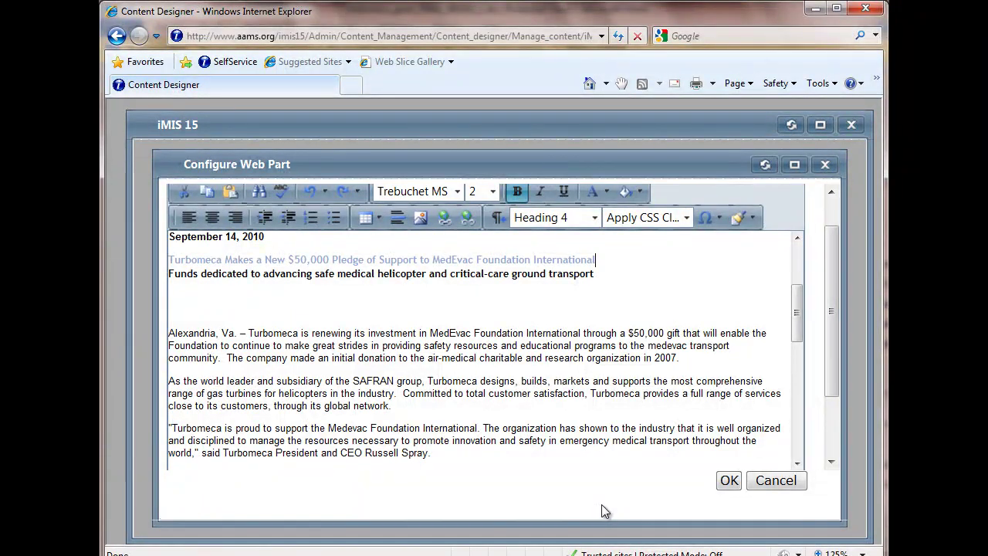
{"action": "key", "text": "alt+Tab"}
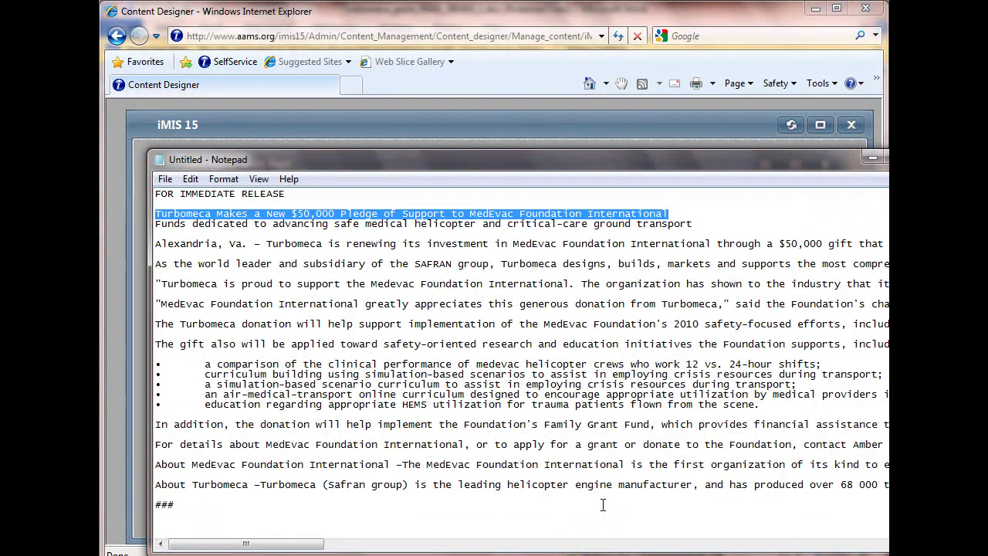
Copy the 'Funds dedicated to advancing safe medical helicopter…' subheading line from Notepad.
{"action": "key", "text": "Down"}
{"action": "key", "text": "End"}
{"action": "key", "text": "ctrl+shift+Left"}
{"action": "key", "text": "ctrl+shift+Left"}
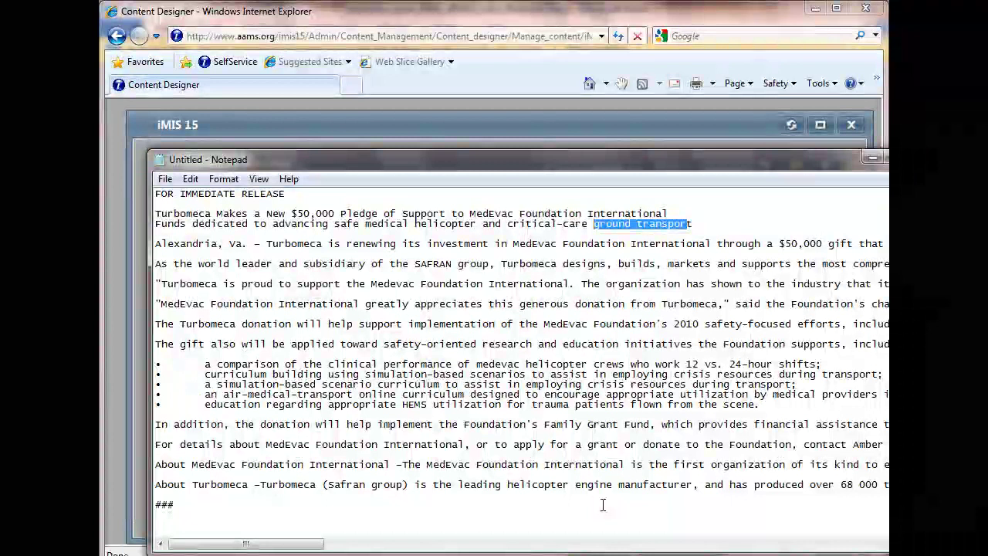
{"action": "key", "text": "End"}
{"action": "key", "text": "ctrl+shift+Left"}
{"action": "key", "text": "ctrl+shift+Left"}
{"action": "key", "text": "ctrl+shift+Left"}
{"action": "key", "text": "ctrl+shift+Right"}
{"action": "key", "text": "ctrl+shift+Right"}
{"action": "key", "text": "ctrl+shift+Right"}
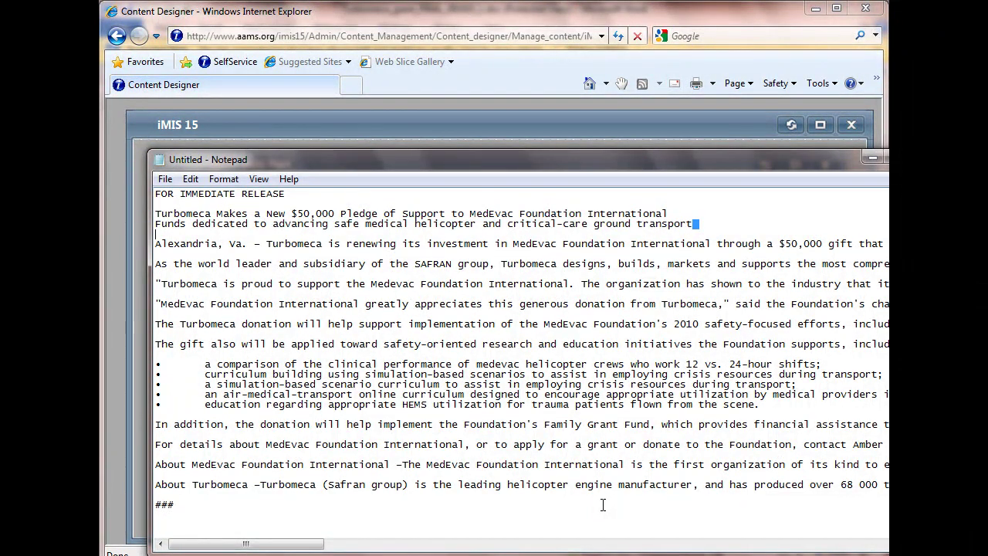
{"action": "key", "text": "shift+Home"}
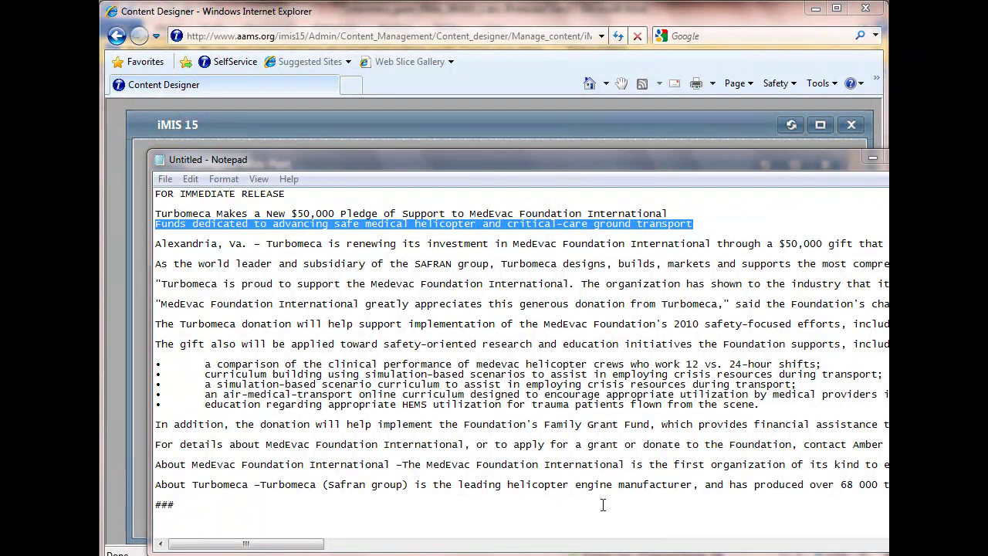
Select the existing subheading line in the web part editor for replacement.
{"action": "key", "text": "alt+Tab"}
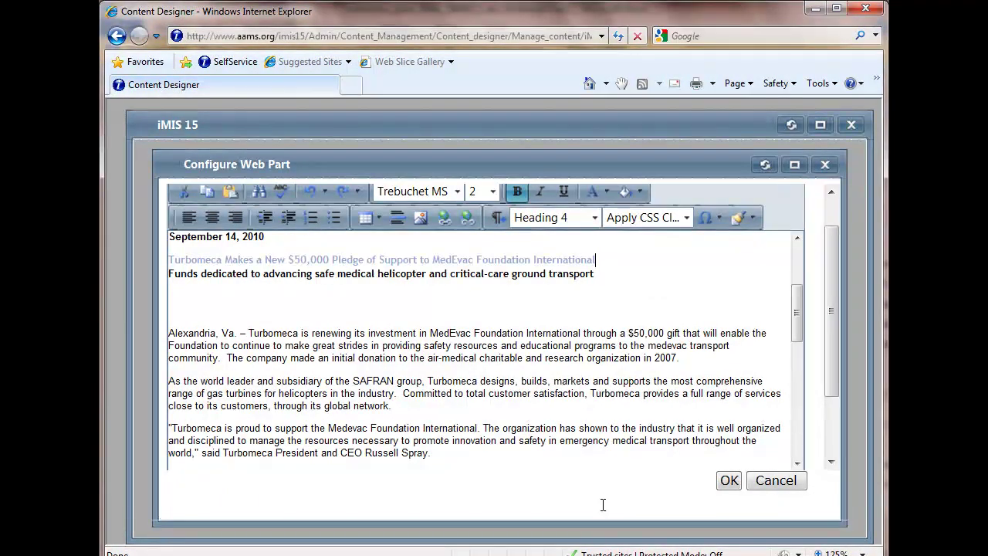
{"action": "key", "text": "shift+Down"}
{"action": "key", "text": "ctrl+shift+Right"}
{"action": "key", "text": "ctrl+shift+Right"}
{"action": "key", "text": "Down"}
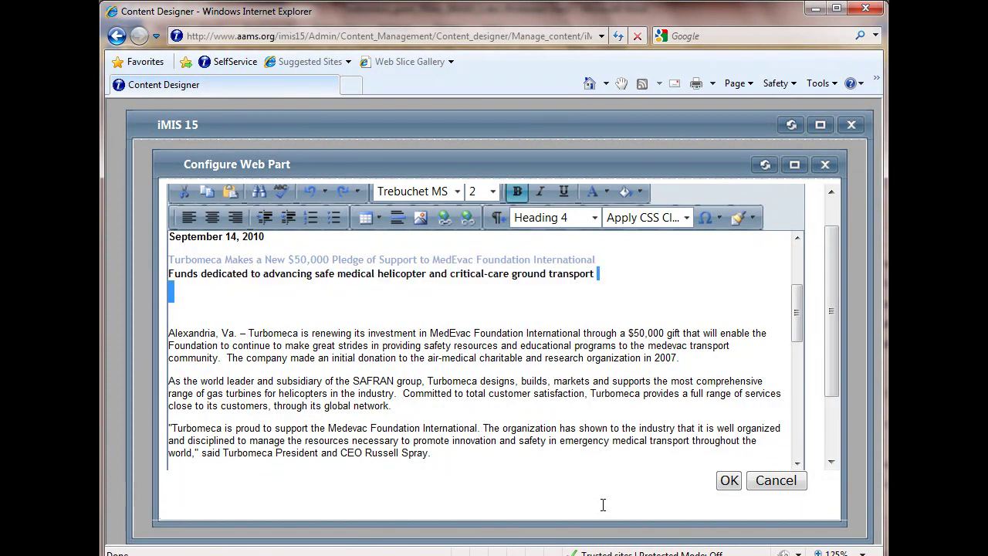
{"action": "key", "text": "shift+Up"}
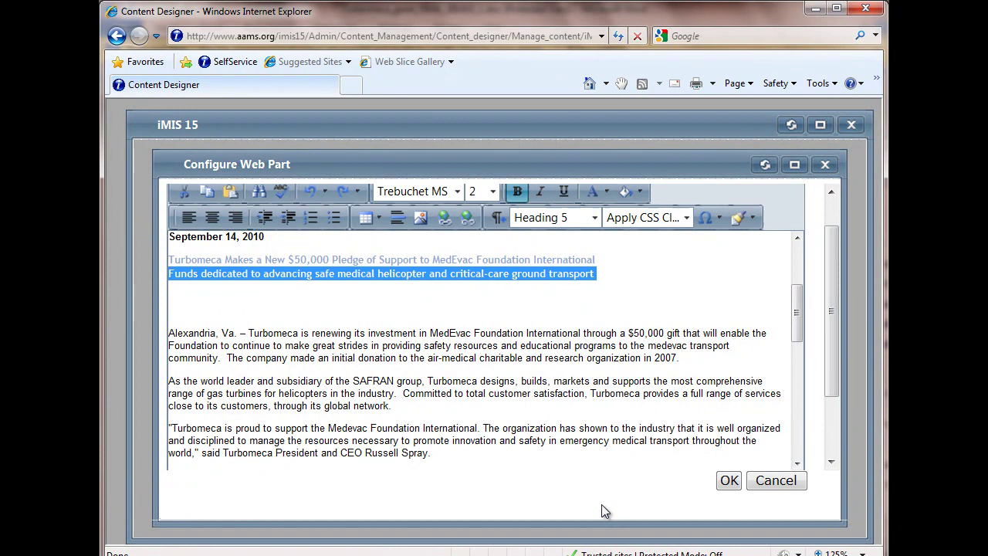
Trim the empty lines under the subheading to one and delete the stray space before Alexandria.
{"action": "left_click", "coordinate": [603, 505]}
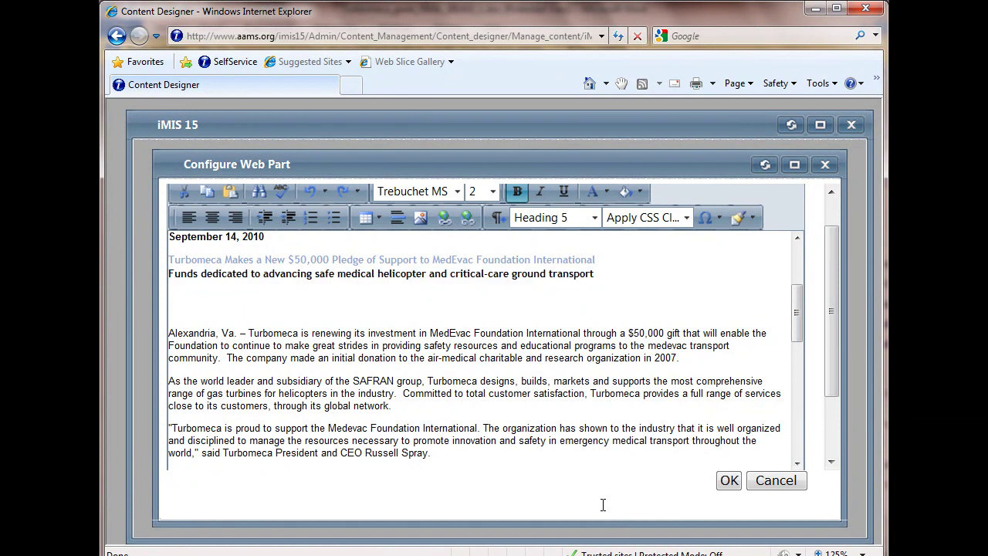
{"action": "key", "text": "Down"}
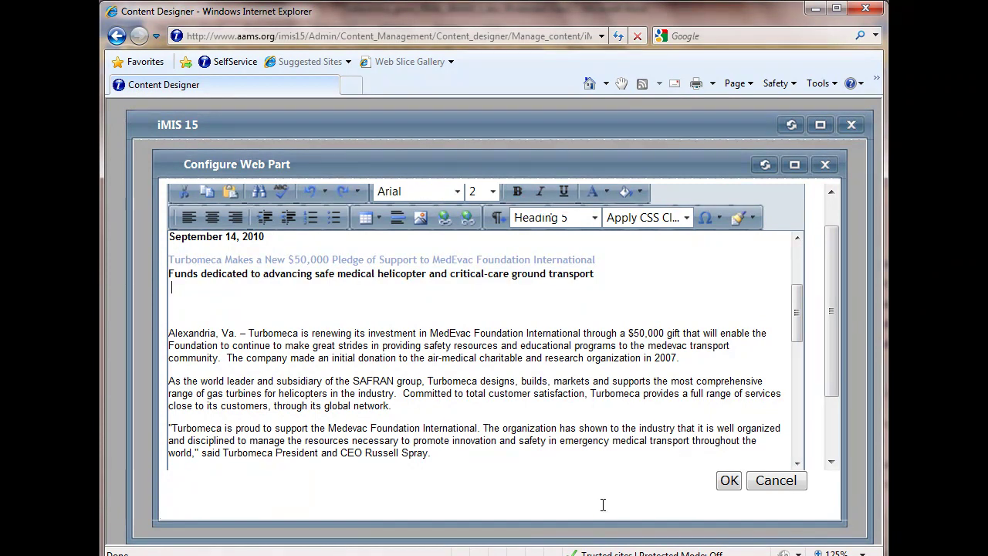
{"action": "key", "text": "Delete"}
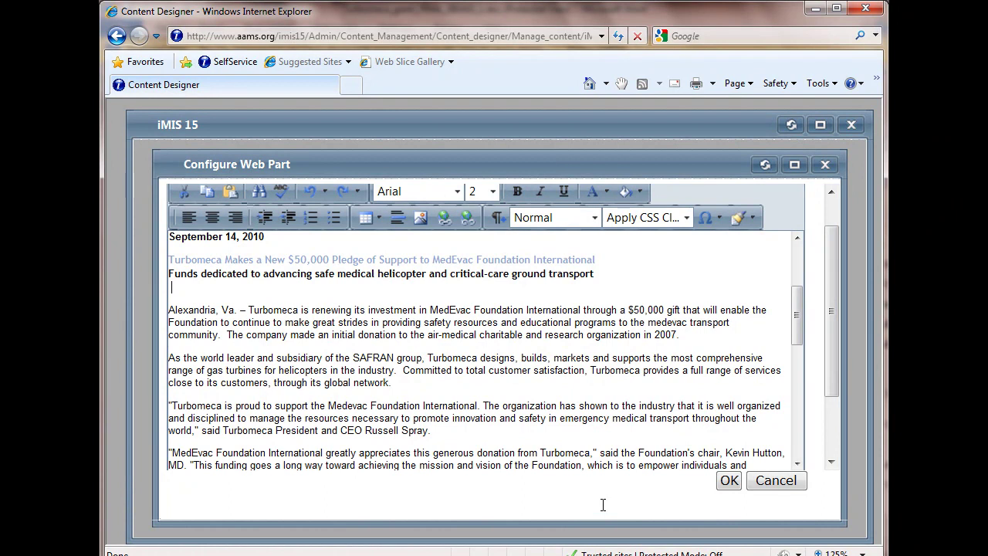
{"action": "key", "text": "Delete"}
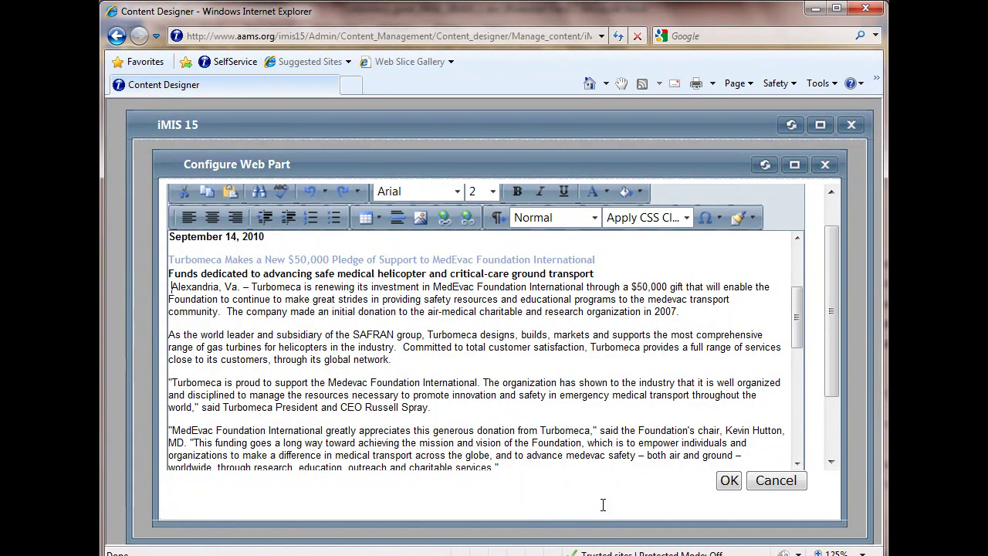
{"action": "key", "text": "Return"}
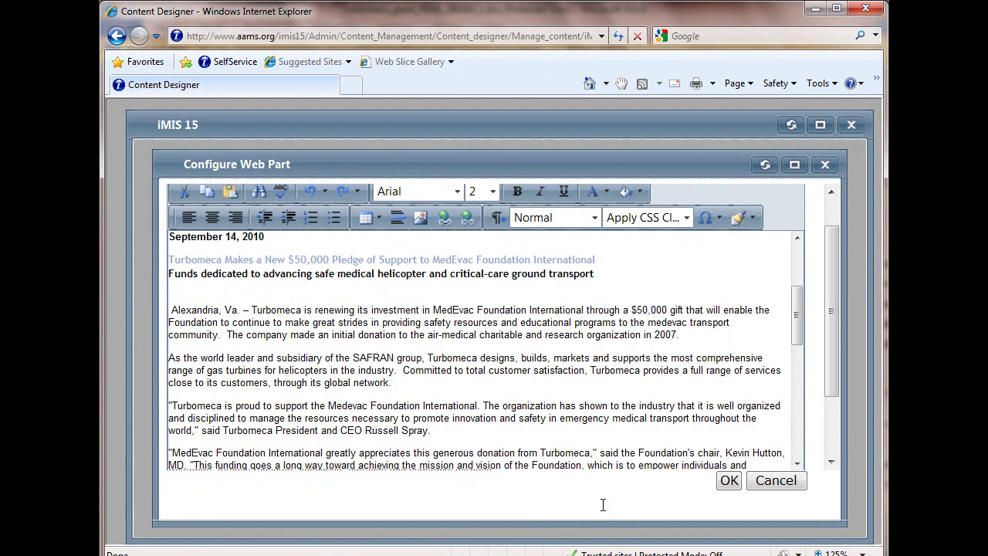
{"action": "key", "text": "Delete"}
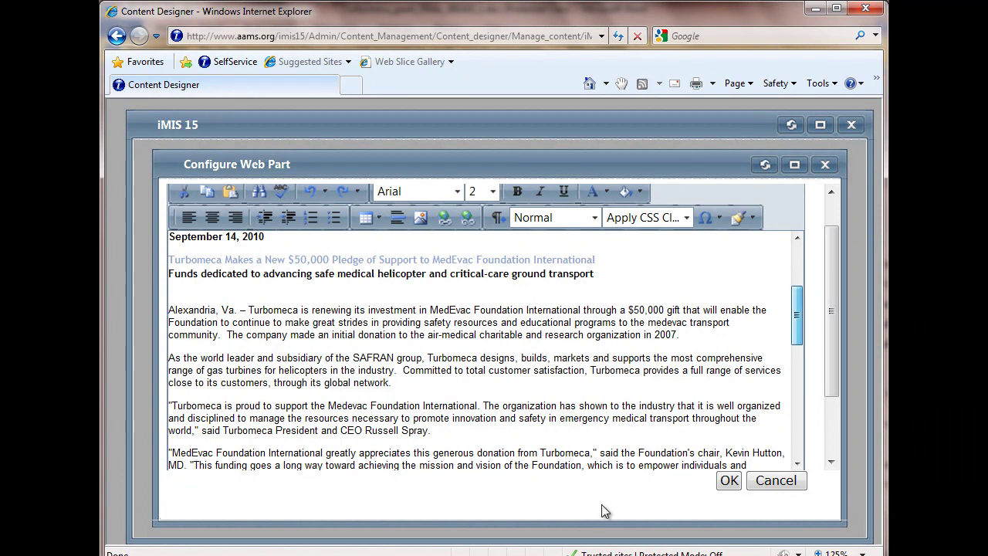
{"action": "scroll", "coordinate": [604, 510], "scroll_direction": "down", "scroll_amount": 5}
{"action": "scroll", "coordinate": [604, 511], "scroll_direction": "down", "scroll_amount": 10}
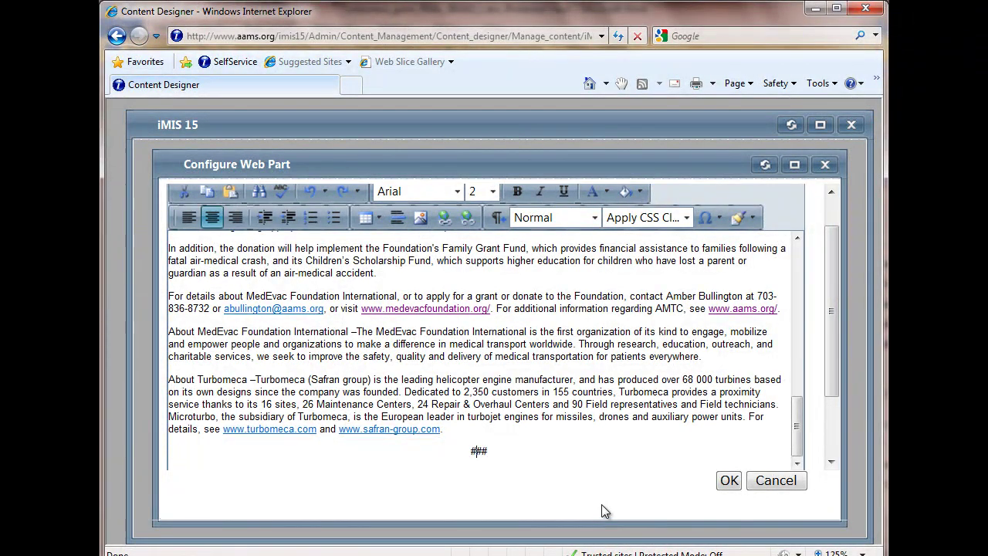
{"action": "scroll", "coordinate": [603, 504], "scroll_direction": "up", "scroll_amount": 15}
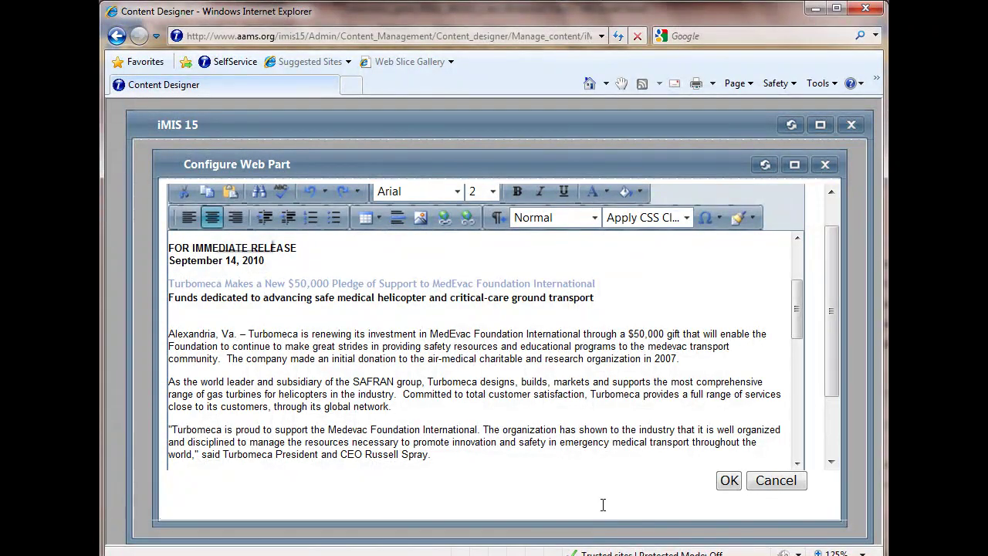
{"action": "scroll", "coordinate": [603, 505], "scroll_direction": "down", "scroll_amount": 10}
{"action": "scroll", "coordinate": [603, 505], "scroll_direction": "down", "scroll_amount": 5}
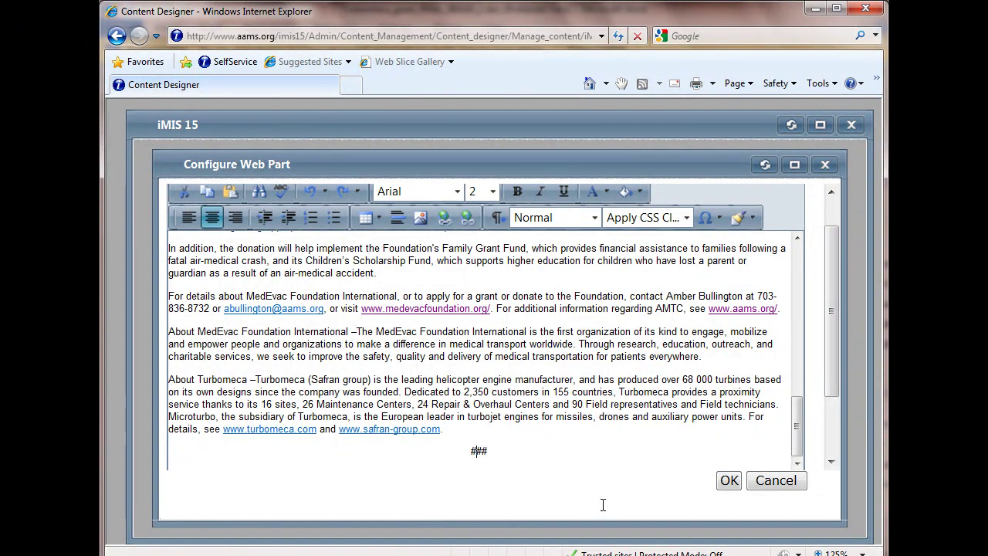
Set the closing About Turbomeca paragraph to font size 1.
{"action": "key", "text": "shift+Up"}
{"action": "key", "text": "shift+Up"}
{"action": "key", "text": "shift+Up"}
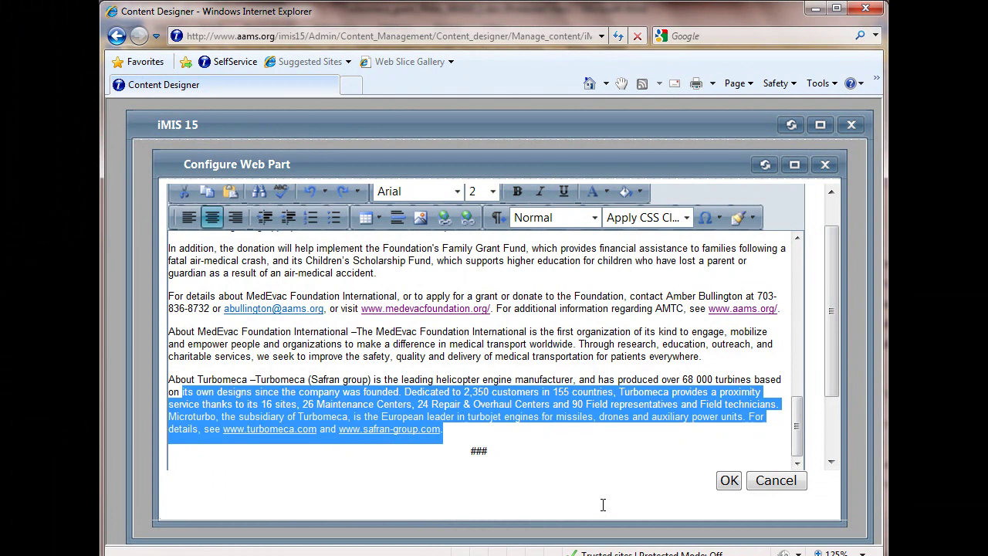
{"action": "key", "text": "shift+Up"}
{"action": "key", "text": "shift+Home"}
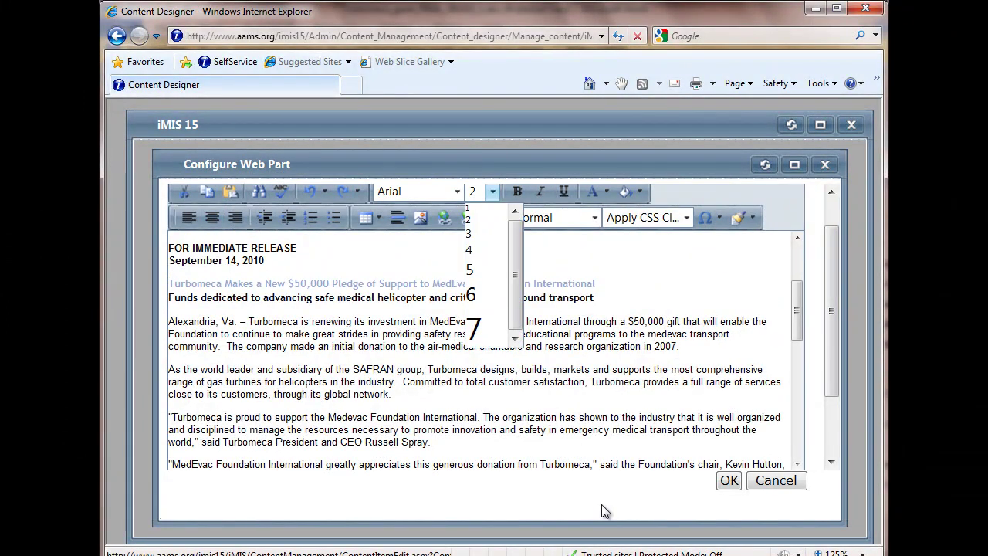
{"action": "key", "text": "Up"}
{"action": "key", "text": "Return"}
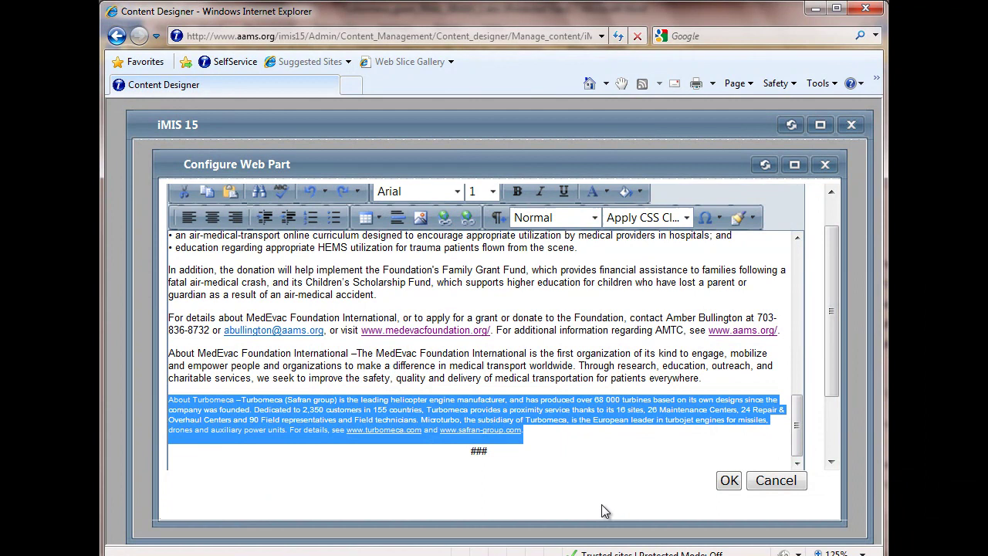
Make the lead-in words 'About Turbomeca' bold.
{"action": "left_click", "coordinate": [603, 505]}
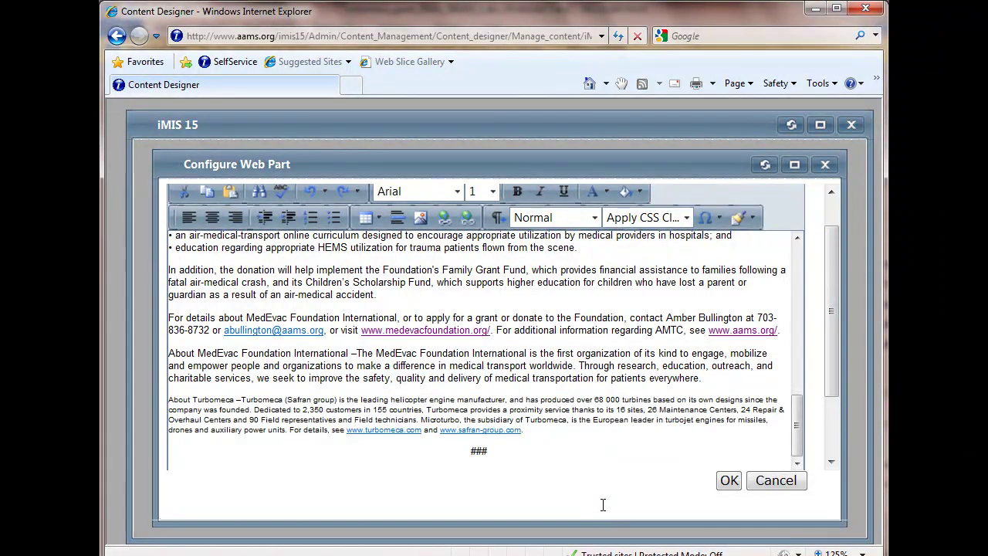
{"action": "key", "text": "ctrl+shift+Right"}
{"action": "key", "text": "ctrl+shift+Right"}
{"action": "key", "text": "ctrl+Home"}
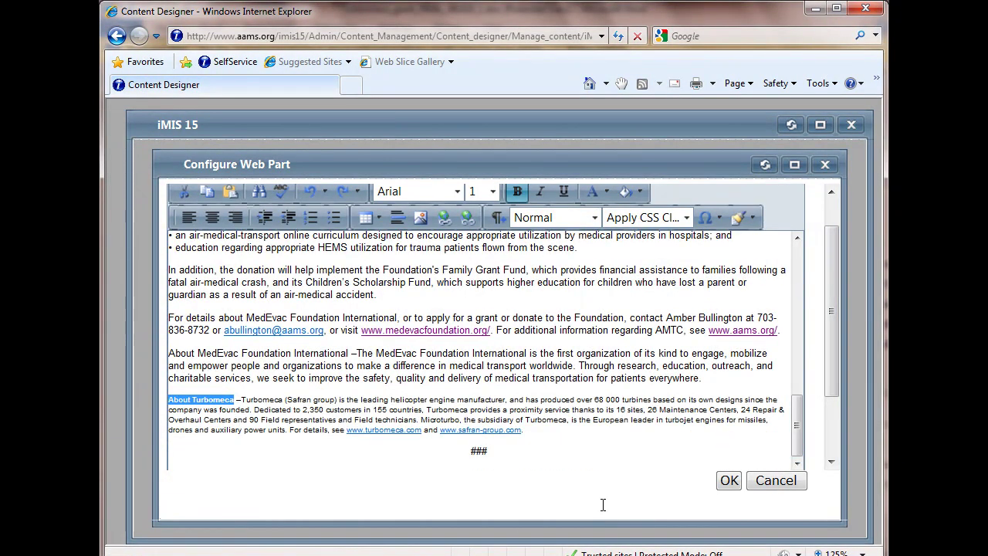
Set the MedEvac paragraph to font size 1 and bold 'About MedEvac Foundation International'.
{"action": "key", "text": "ctrl+shift+Up"}
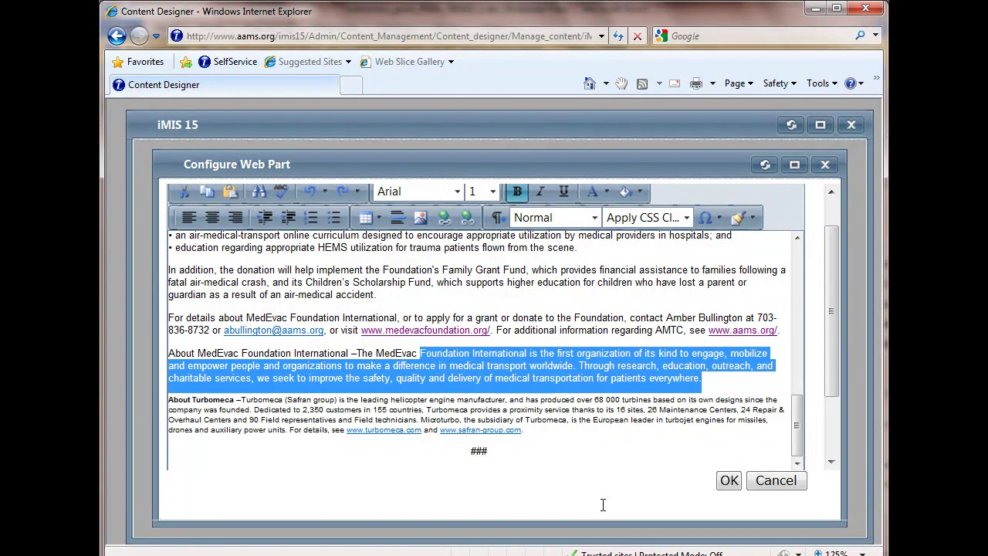
{"action": "key", "text": "shift+Up"}
{"action": "key", "text": "shift+Down"}
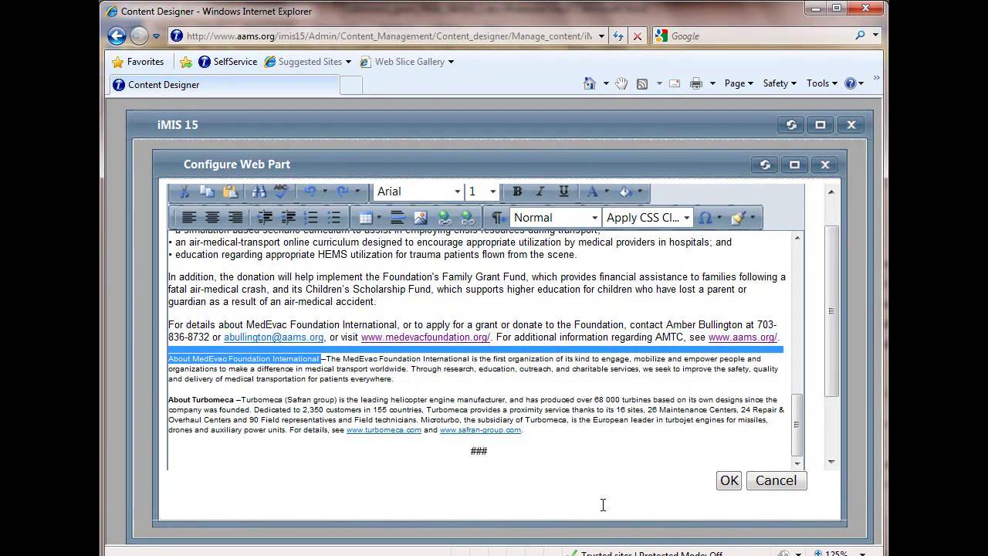
{"action": "key", "text": "shift+End"}
{"action": "key", "text": "shift+Home"}
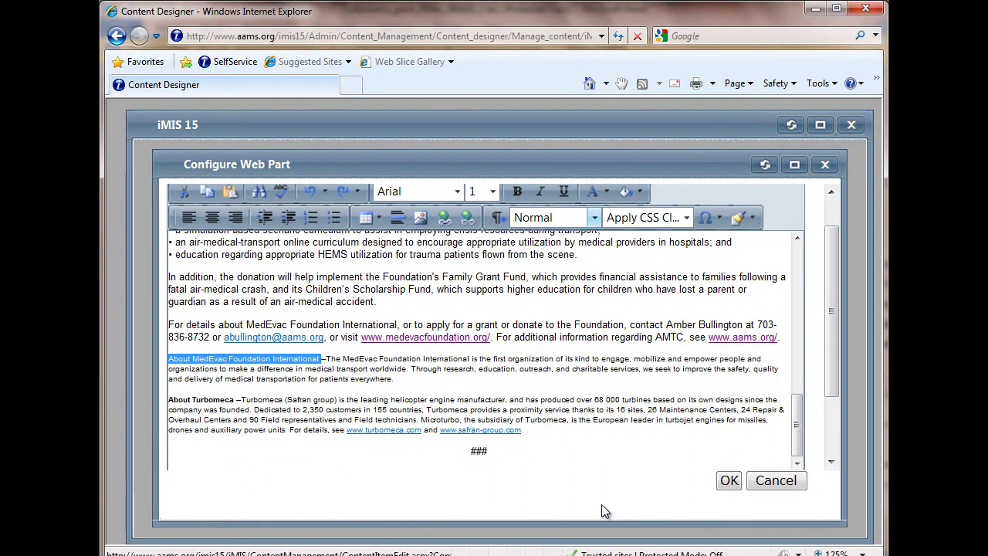
{"action": "key", "text": "ctrl+b"}
{"action": "key", "text": "ctrl+b"}
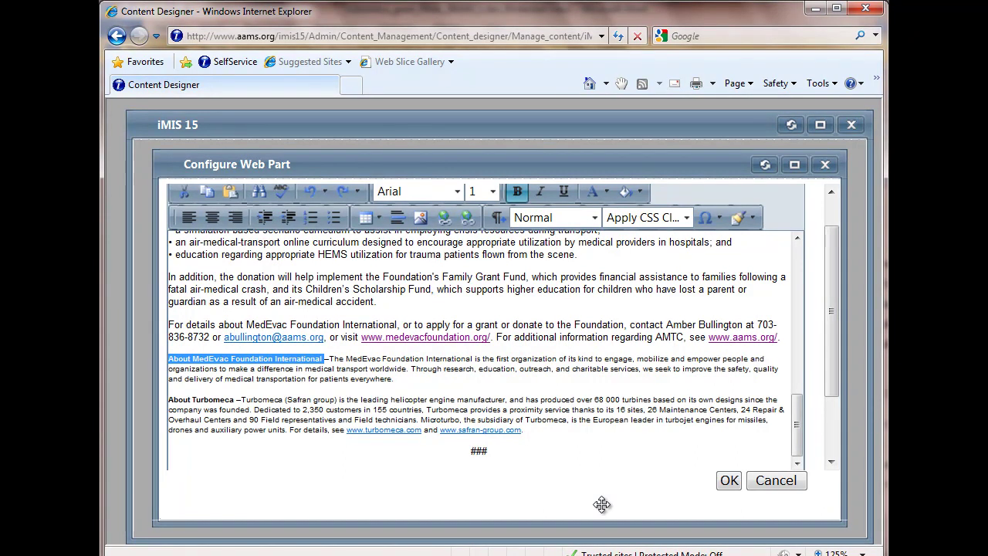
{"action": "scroll", "coordinate": [602, 505], "scroll_direction": "up", "scroll_amount": 10}
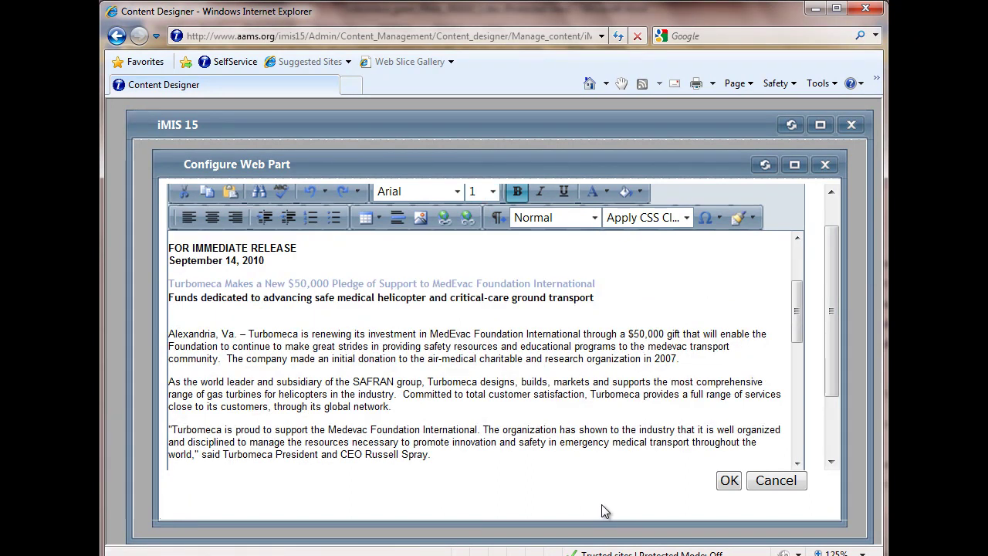
{"action": "scroll", "coordinate": [603, 505], "scroll_direction": "down", "scroll_amount": 10}
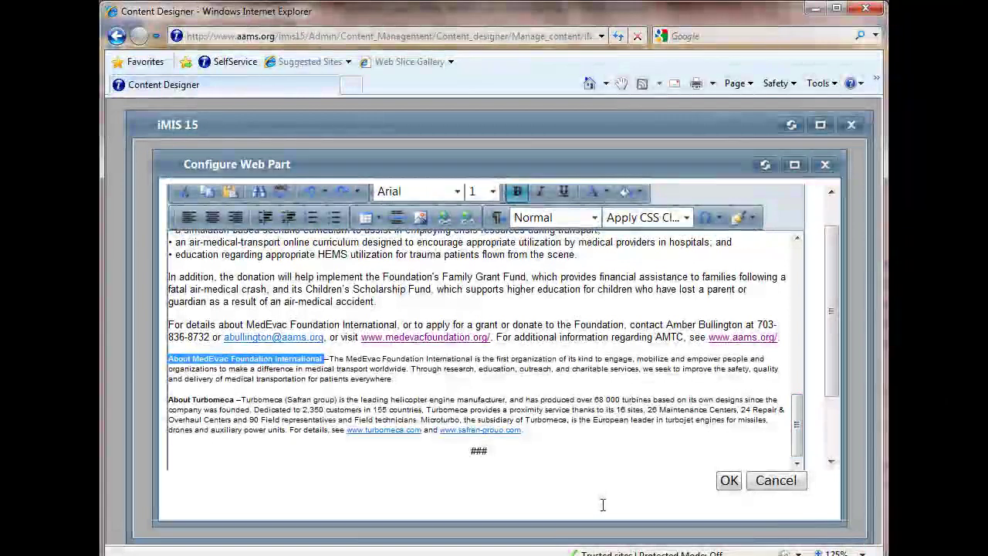
{"action": "key", "text": "Down"}
{"action": "key", "text": "Down"}
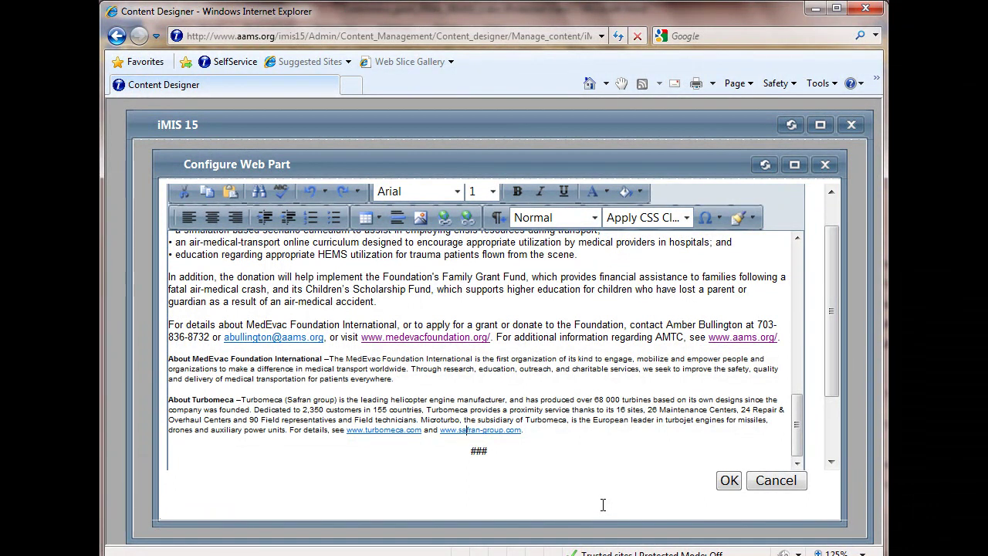
{"action": "key", "text": "ctrl+u"}
{"action": "key", "text": "ctrl+Home"}
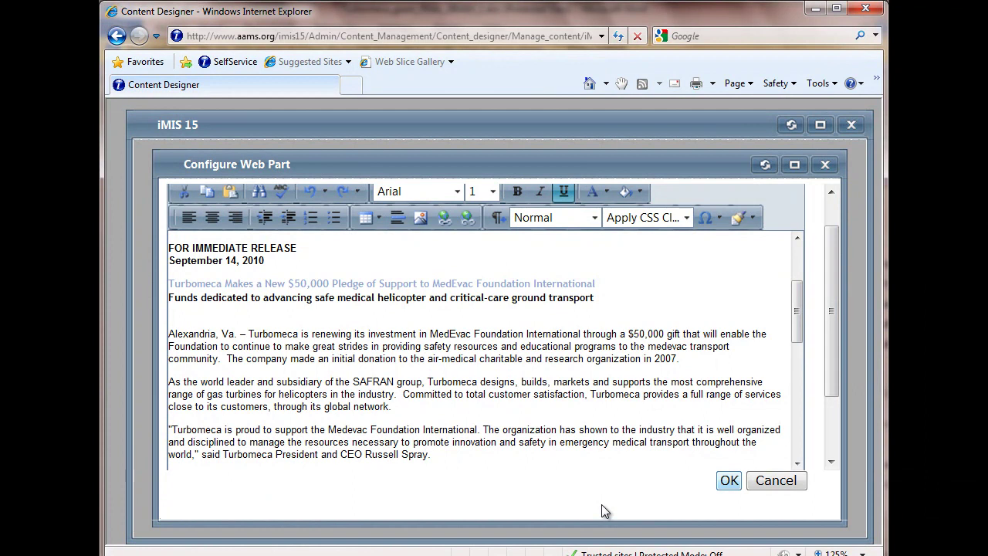
Confirm the Configure Web Part editor to store the formatted press release.
{"action": "key", "text": "Return"}
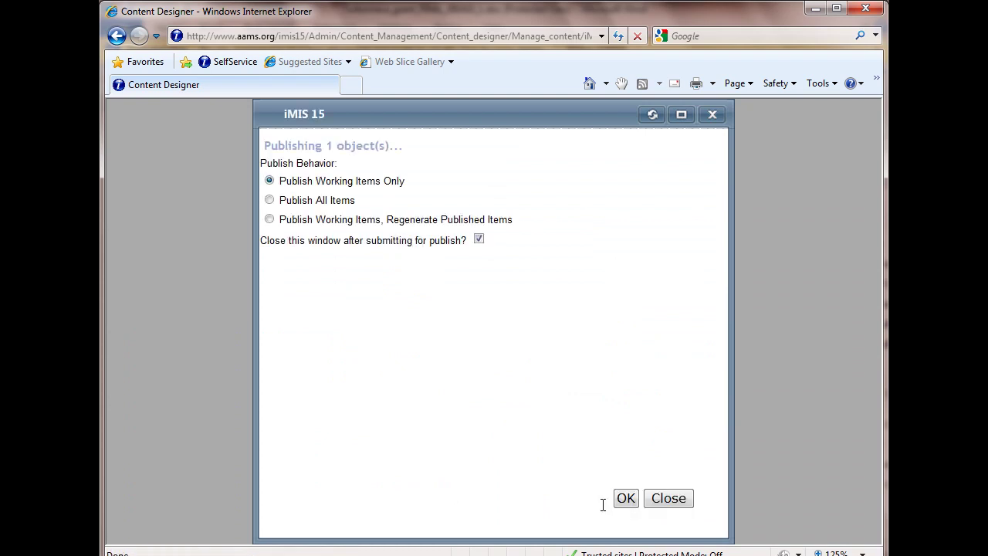
Submit the press release content item for publishing, returning to the News Releases folder.
{"action": "left_click", "coordinate": [615, 502]}
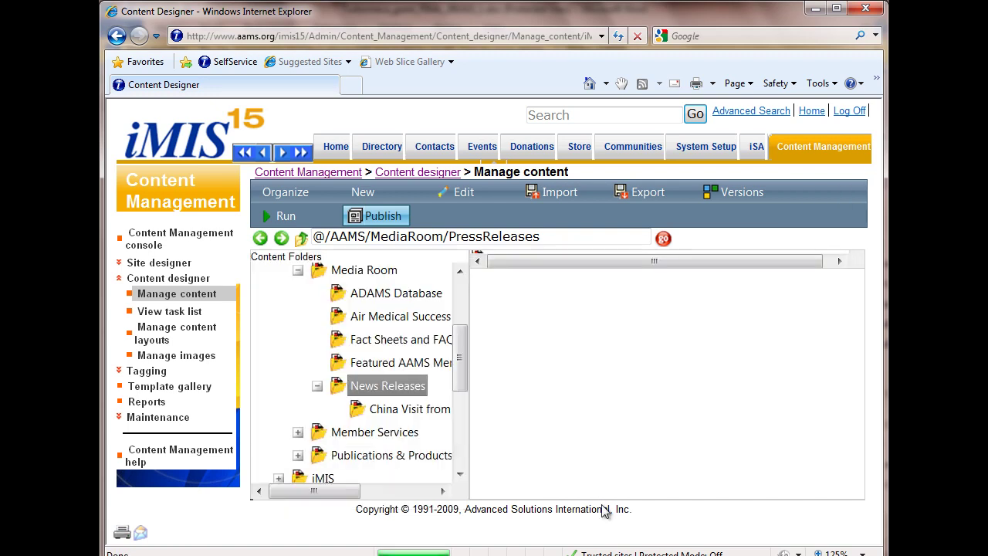
{"action": "scroll", "coordinate": [605, 511], "scroll_direction": "up", "scroll_amount": 2}
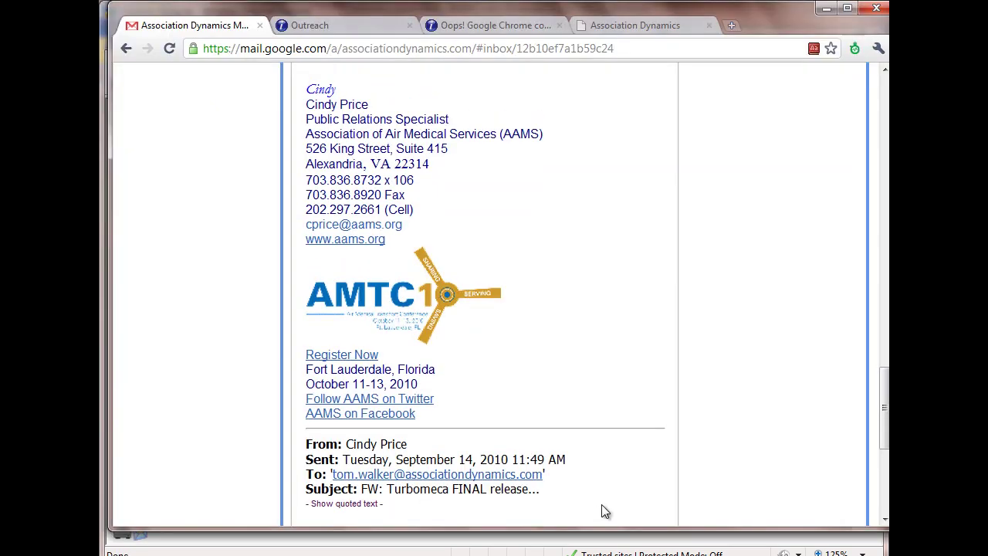
{"action": "key", "text": "ctrl+3"}
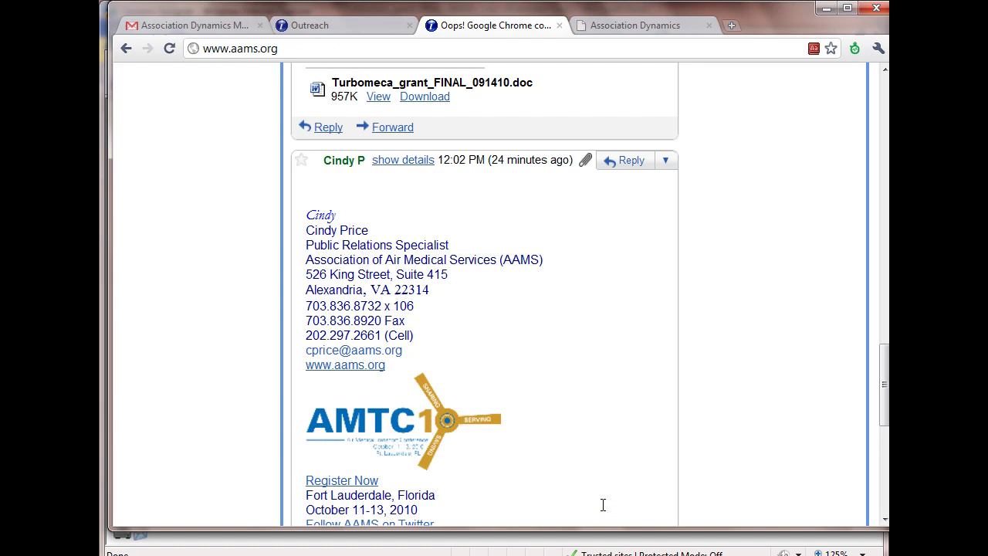
{"action": "key", "text": "Return"}
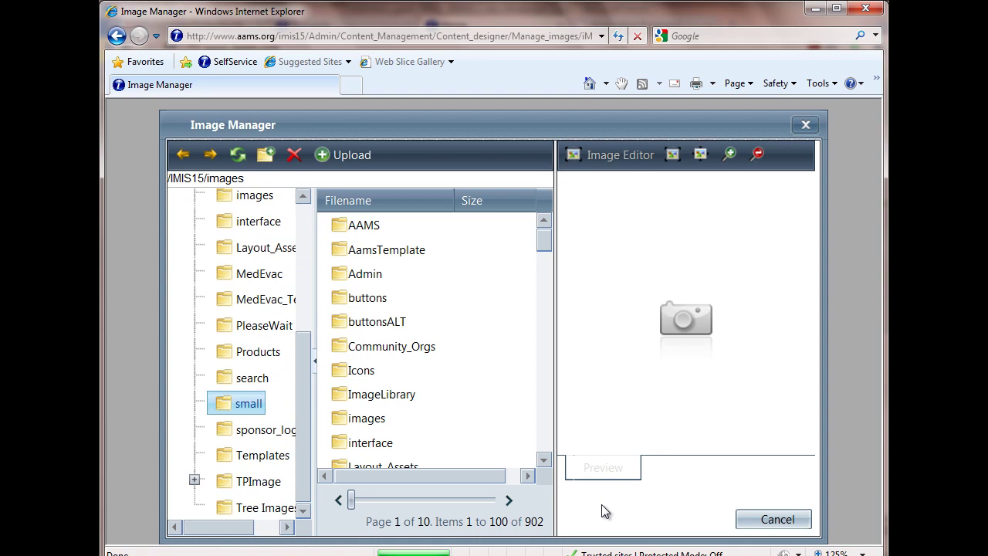
Browse the MedEvac folder's images, then move down to the MedEvac_Template folder.
{"action": "key", "text": "Up"}
{"action": "key", "text": "Up"}
{"action": "key", "text": "Up"}
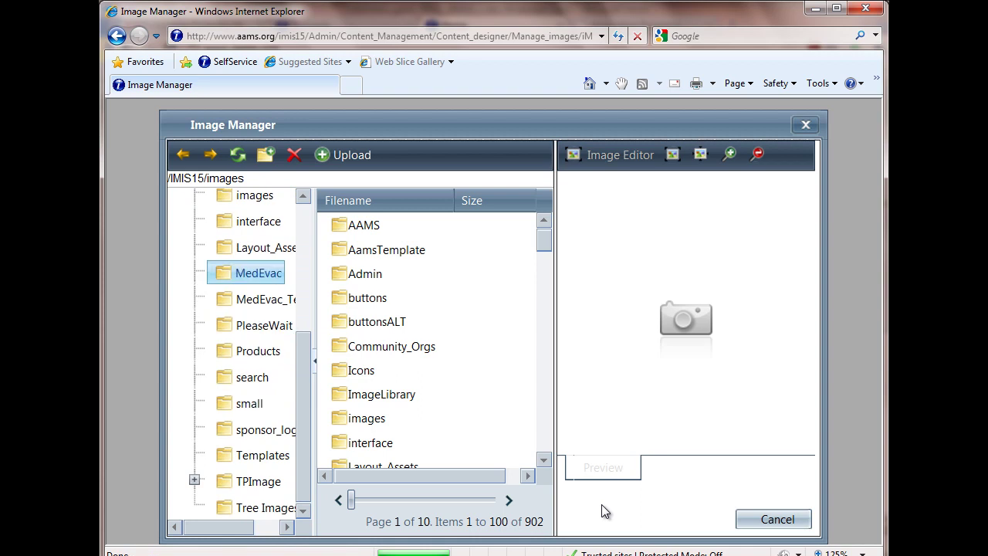
{"action": "key", "text": "Return"}
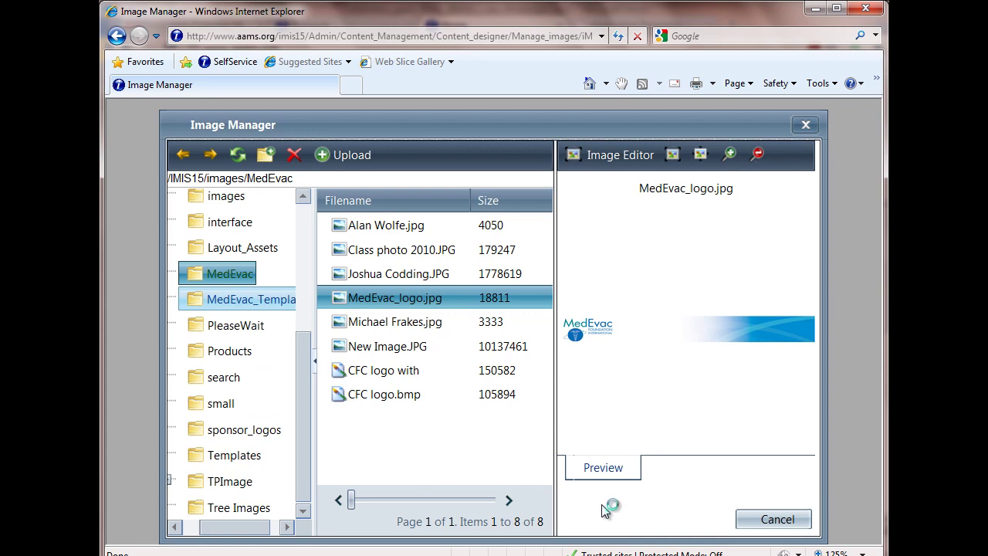
{"action": "key", "text": "Down"}
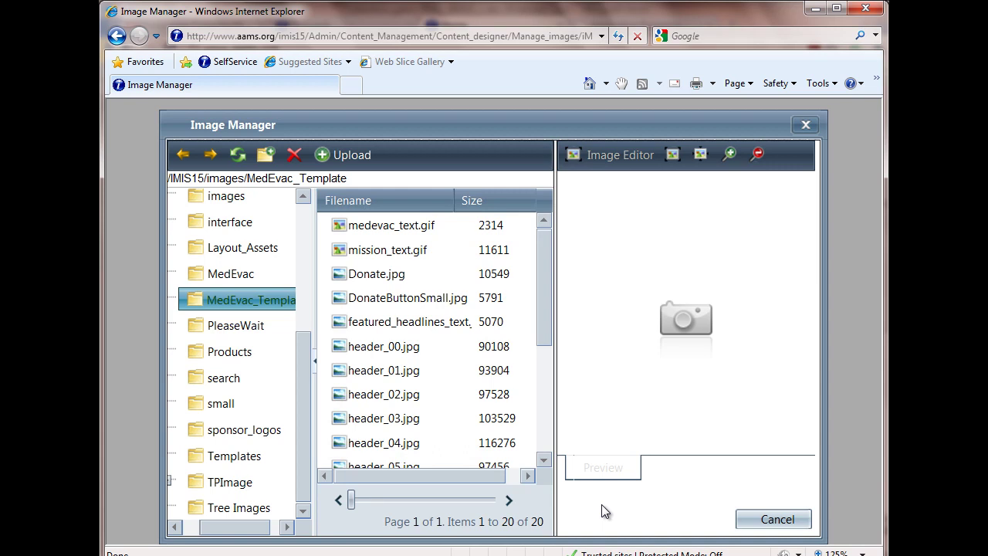
Scroll the image list and preview the MedEvac_Template header_08.jpg and MedEvac_logo.jpg images.
{"action": "scroll", "coordinate": [605, 511], "scroll_direction": "down", "scroll_amount": 1}
{"action": "scroll", "coordinate": [604, 511], "scroll_direction": "down", "scroll_amount": 2}
{"action": "scroll", "coordinate": [604, 511], "scroll_direction": "down", "scroll_amount": 3}
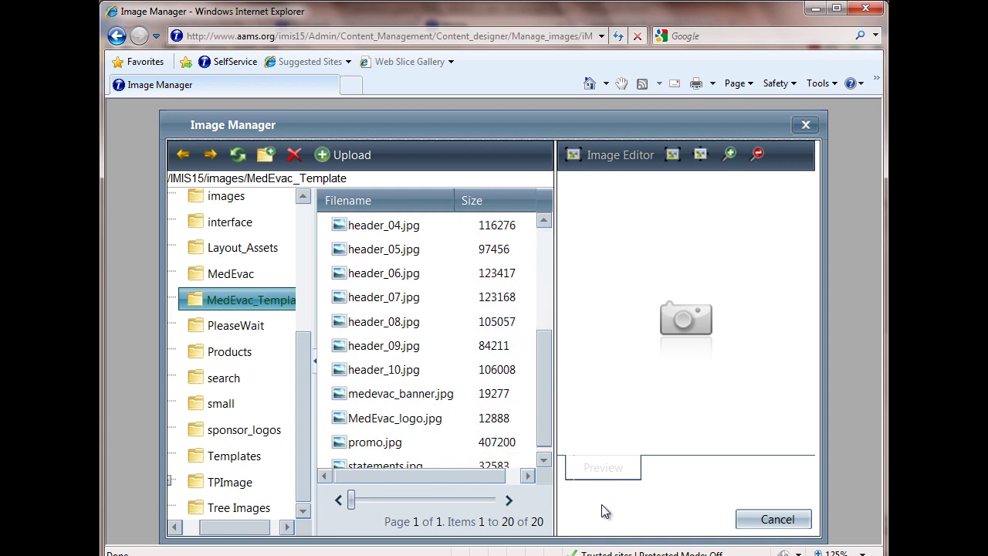
{"action": "scroll", "coordinate": [604, 510], "scroll_direction": "down", "scroll_amount": 1}
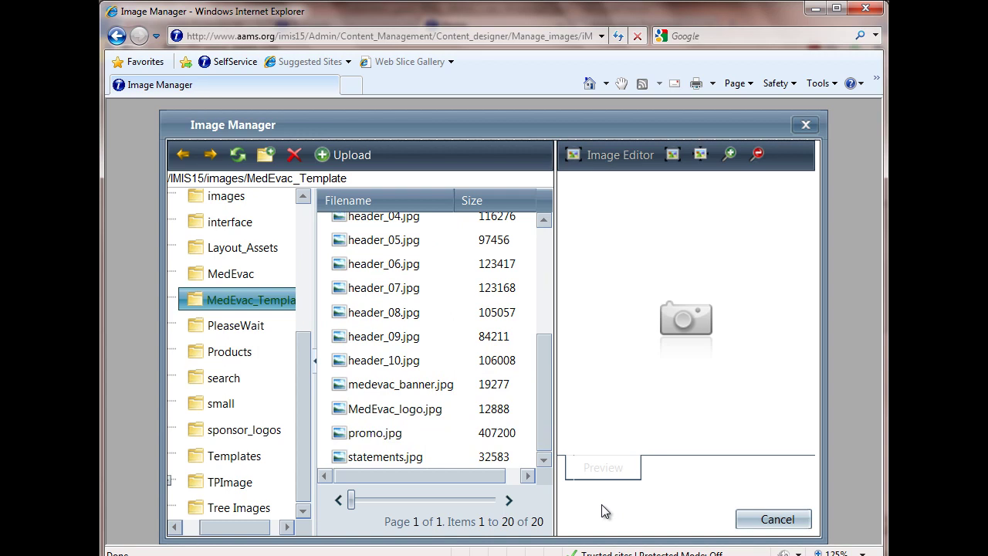
{"action": "key", "text": "Down"}
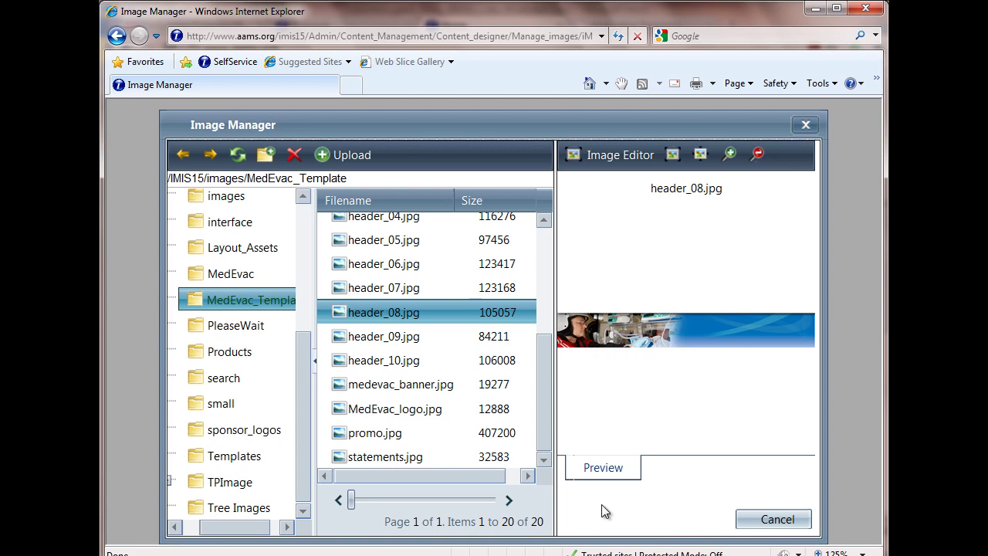
{"action": "key", "text": "Down"}
{"action": "key", "text": "Down"}
{"action": "key", "text": "Down"}
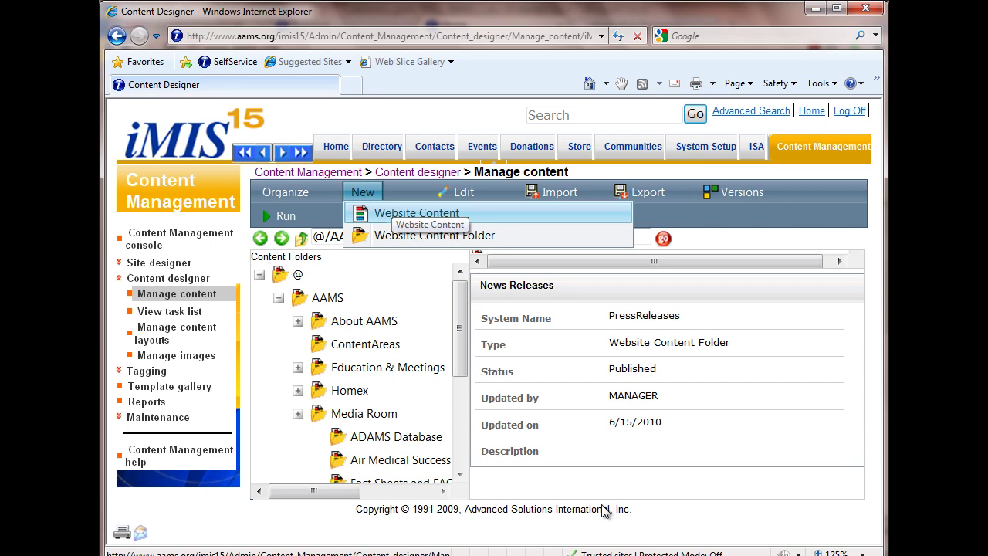
Choose Website Content from the New menu to create a blank News Releases item.
{"action": "key", "text": "Return"}
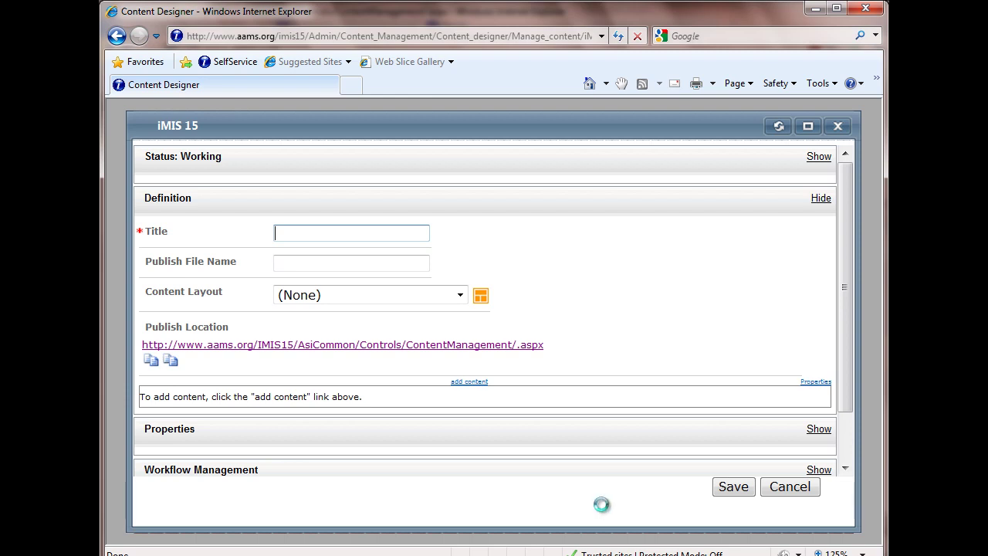
Move the Notepad press release to the lower right beside the new content form.
{"action": "key", "text": "alt+Tab"}
{"action": "key", "text": "Up"}
{"action": "key", "text": "Up"}
{"action": "key", "text": "Up"}
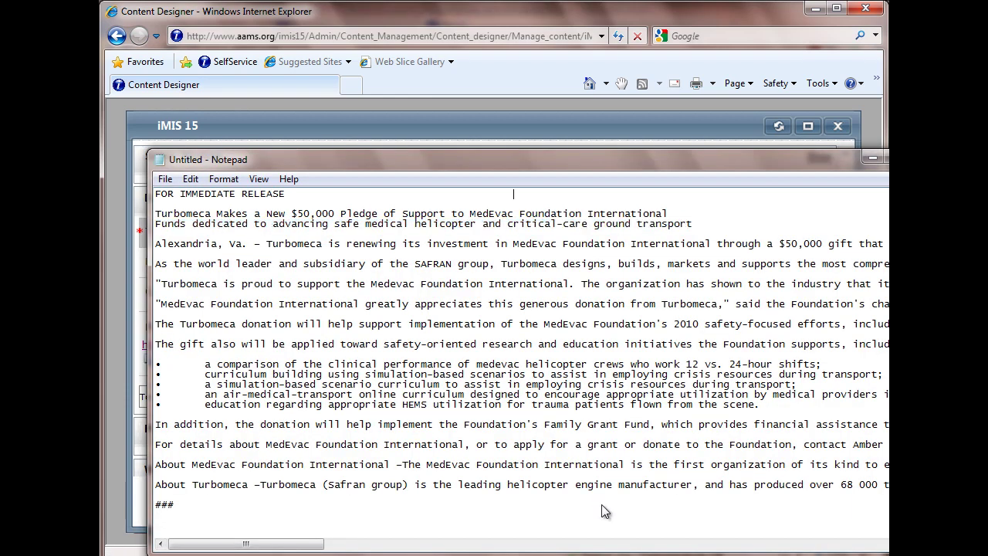
{"action": "left_click_drag", "start_coordinate": [309, 159], "coordinate": [690, 281]}
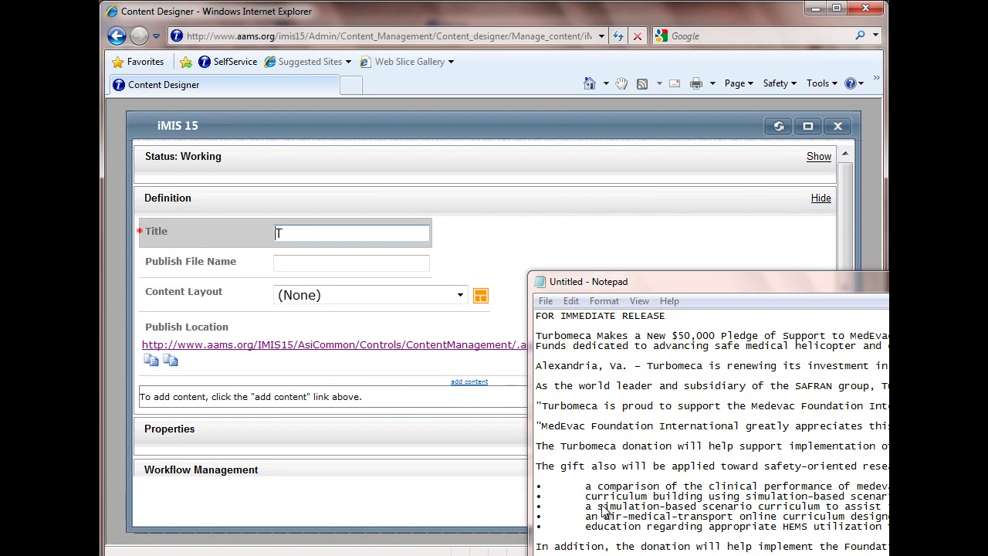
{"action": "left_click", "coordinate": [601, 505]}
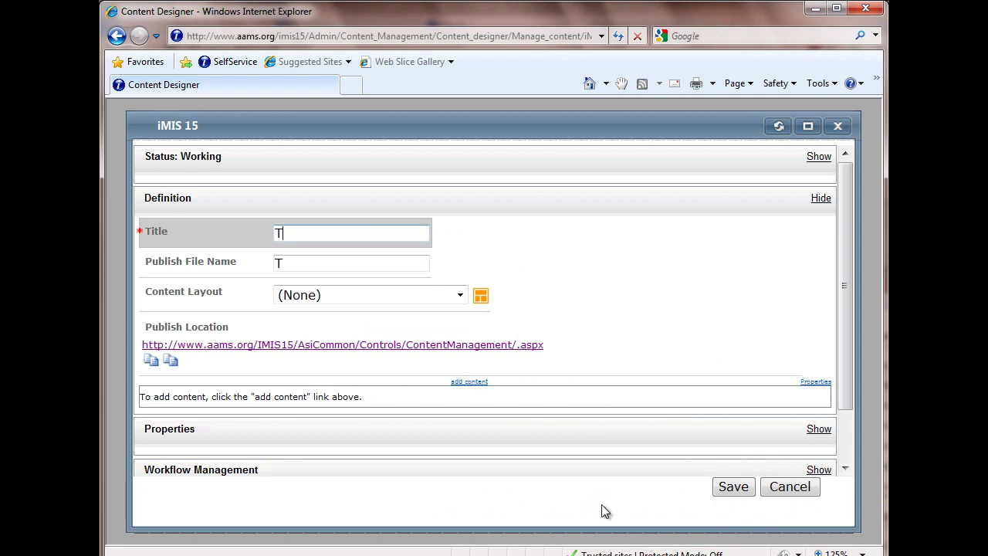
{"action": "key", "text": "alt+Tab"}
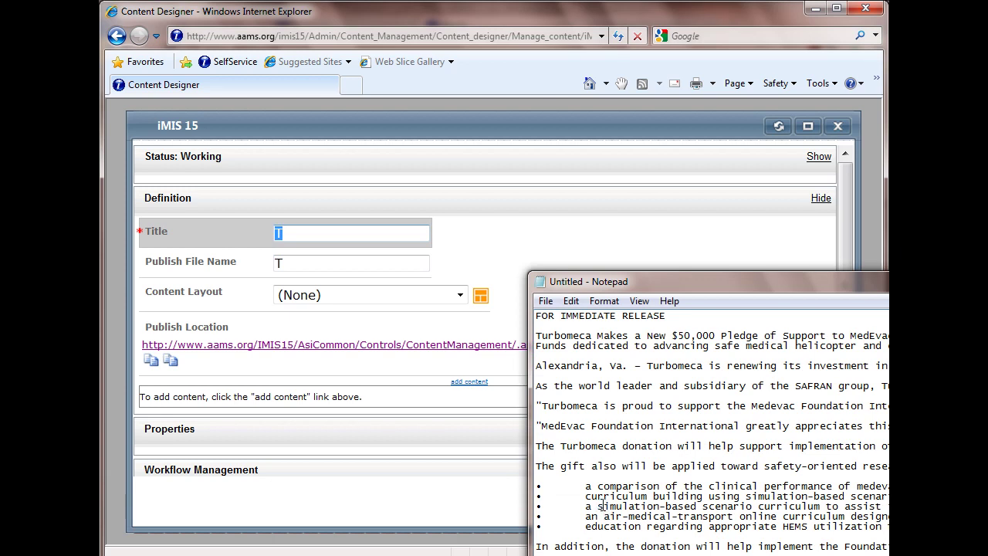
{"action": "left_click", "coordinate": [606, 514]}
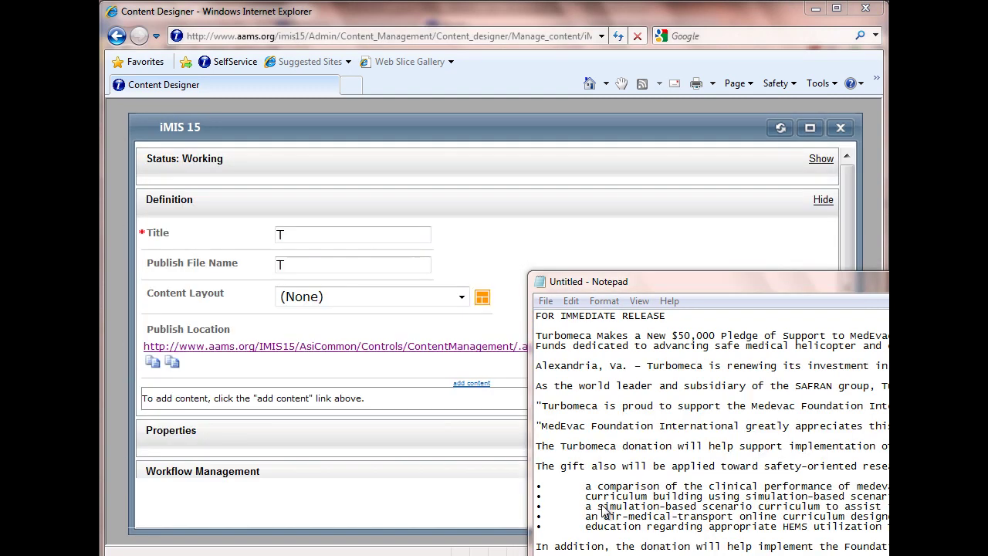
{"action": "key", "text": "alt+Tab"}
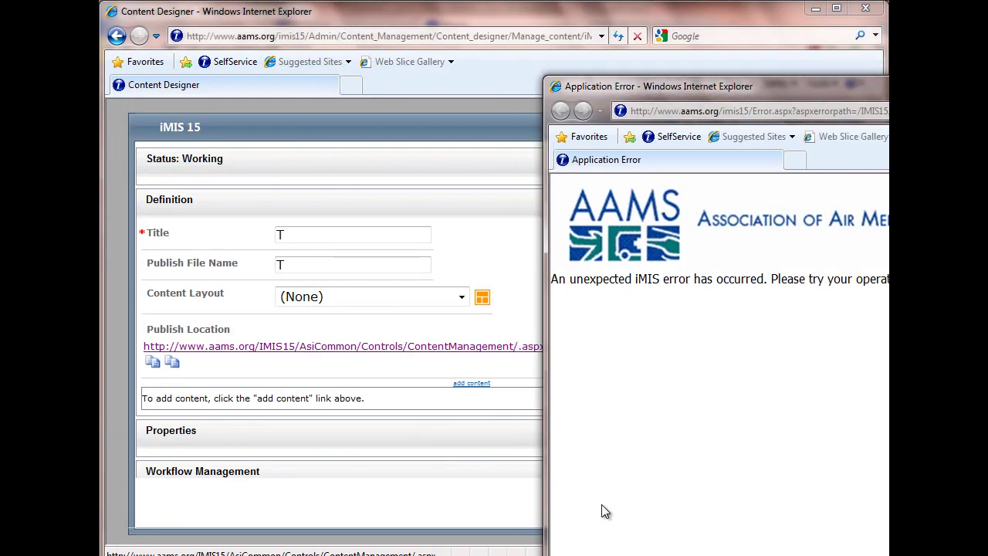
Select SingleColumn in the Content Layout dropdown and apply it to the record.
{"action": "key", "text": "alt+Down"}
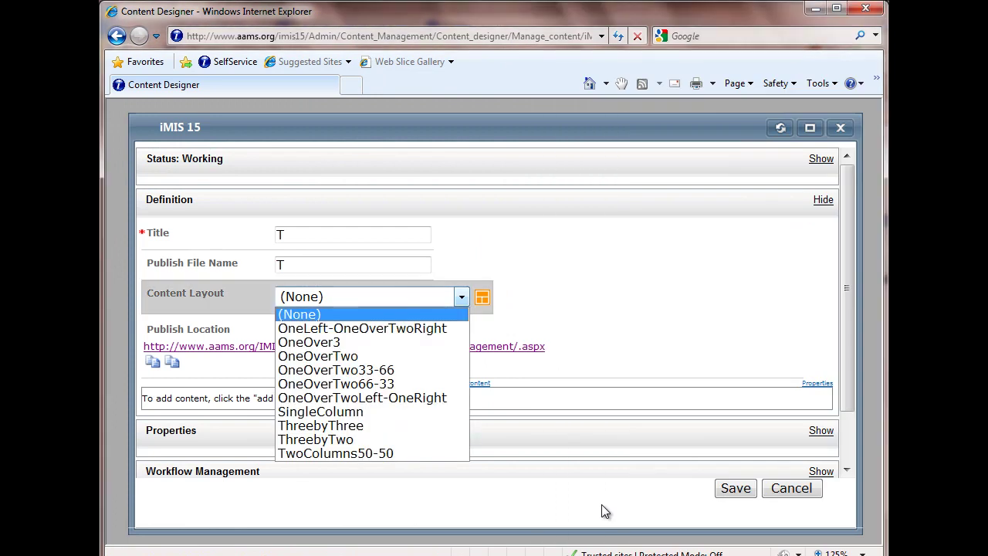
{"action": "key", "text": "Down"}
{"action": "key", "text": "Down"}
{"action": "key", "text": "Down"}
{"action": "key", "text": "Down"}
{"action": "key", "text": "Down"}
{"action": "key", "text": "Down"}
{"action": "key", "text": "Down"}
{"action": "key", "text": "Return"}
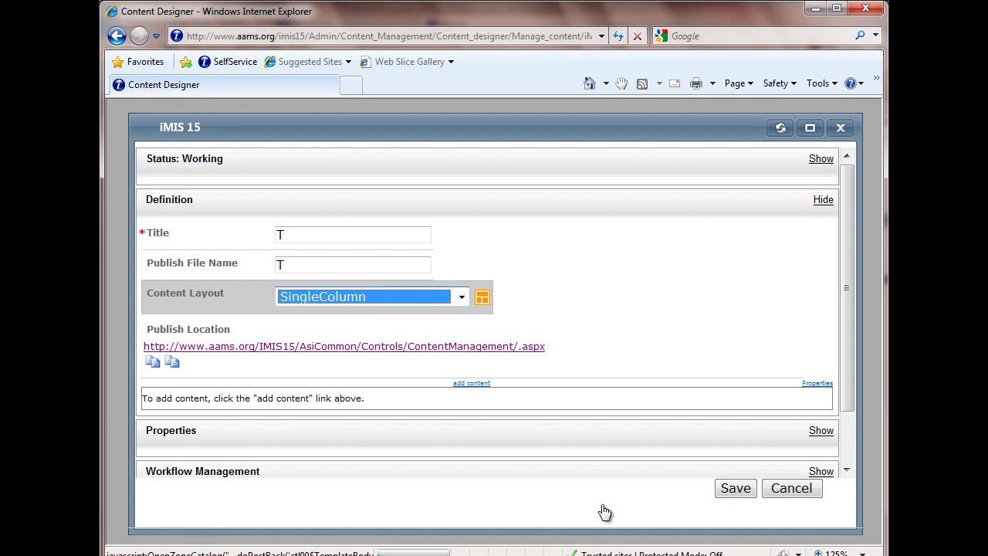
{"action": "left_click", "coordinate": [604, 511]}
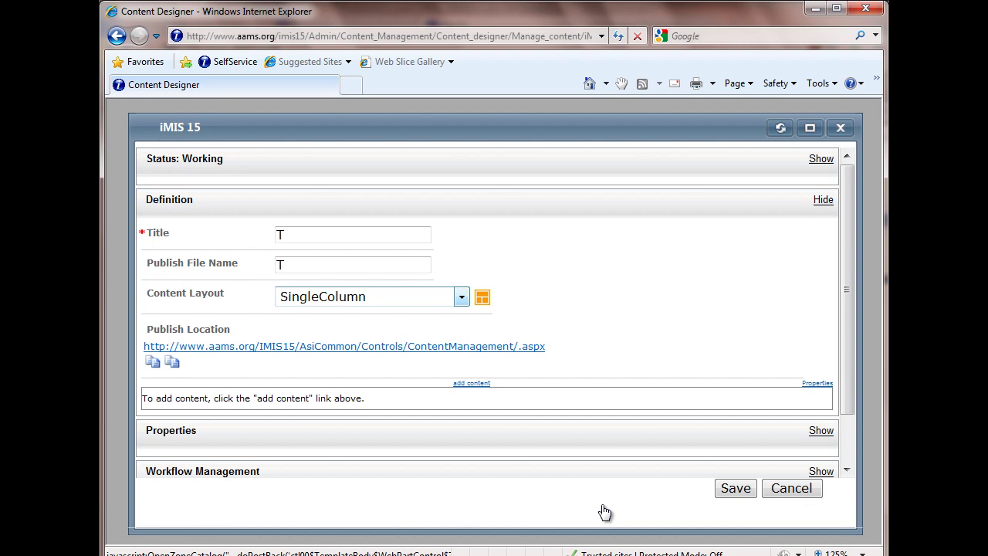
In the Web Parts Gallery, check only ContentFile, leaving ContentHtml cleared.
{"action": "left_click", "coordinate": [605, 512]}
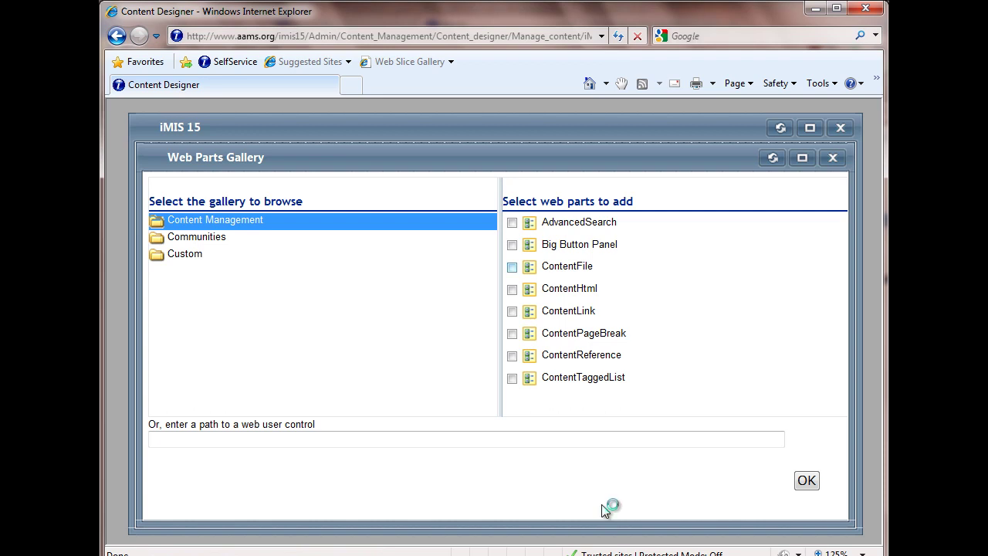
{"action": "key", "text": "Tab"}
{"action": "key", "text": "space"}
{"action": "key", "text": "Tab"}
{"action": "key", "text": "shift+Tab"}
{"action": "key", "text": "space"}
{"action": "key", "text": "space"}
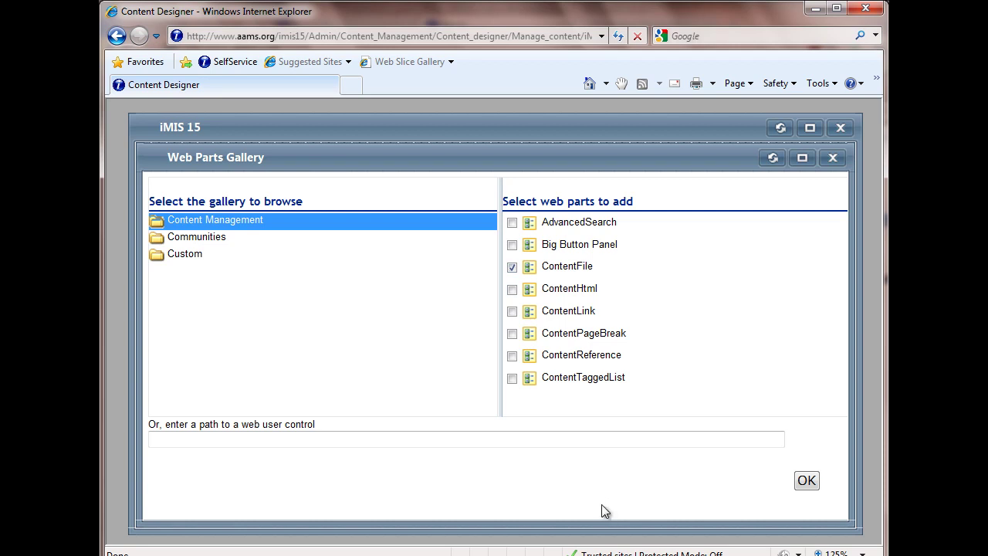